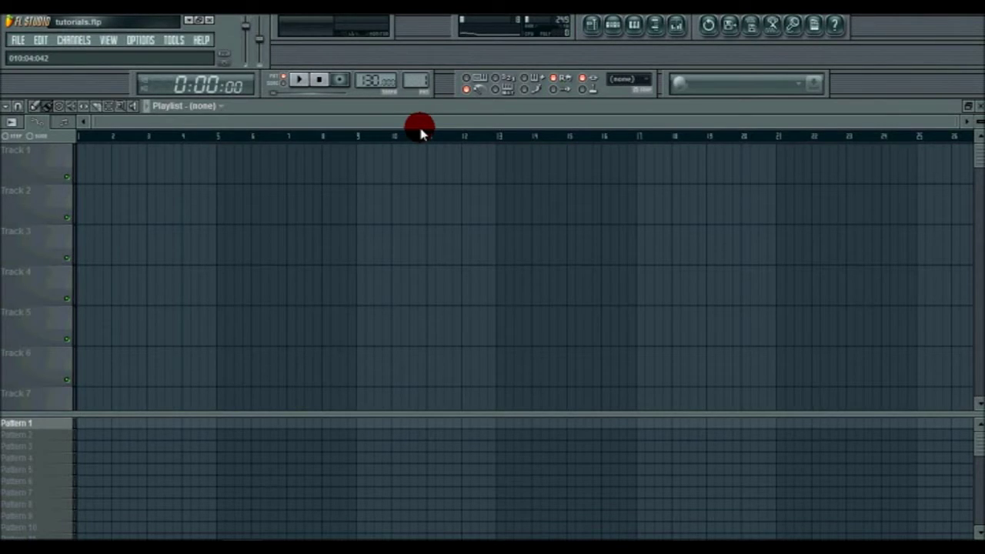
{"action": "left_click", "coordinate": [107, 40]}
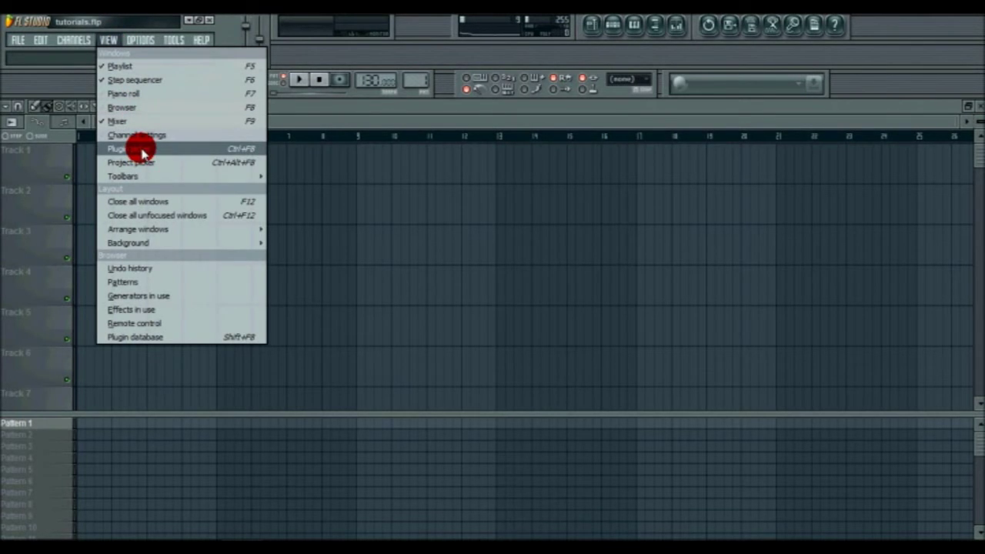
{"action": "left_click", "coordinate": [141, 154]}
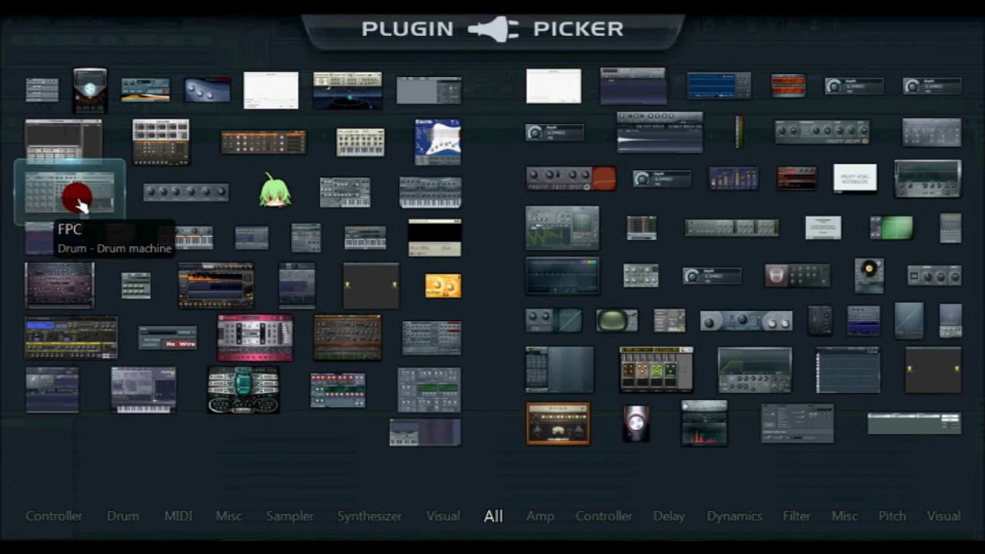
{"action": "key", "text": "Escape"}
- Show the step sequencer and add the FPC drum machine from the plugin picker as a new channel below Snare
{"action": "left_click", "coordinate": [110, 40]}
{"action": "left_click", "coordinate": [135, 80]}
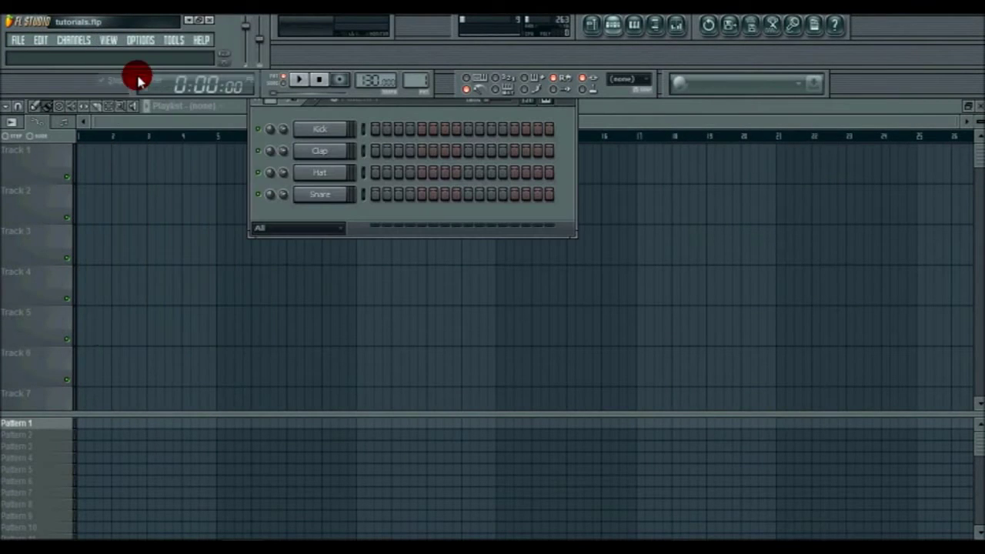
{"action": "left_click", "coordinate": [109, 40]}
{"action": "left_click", "coordinate": [139, 150]}
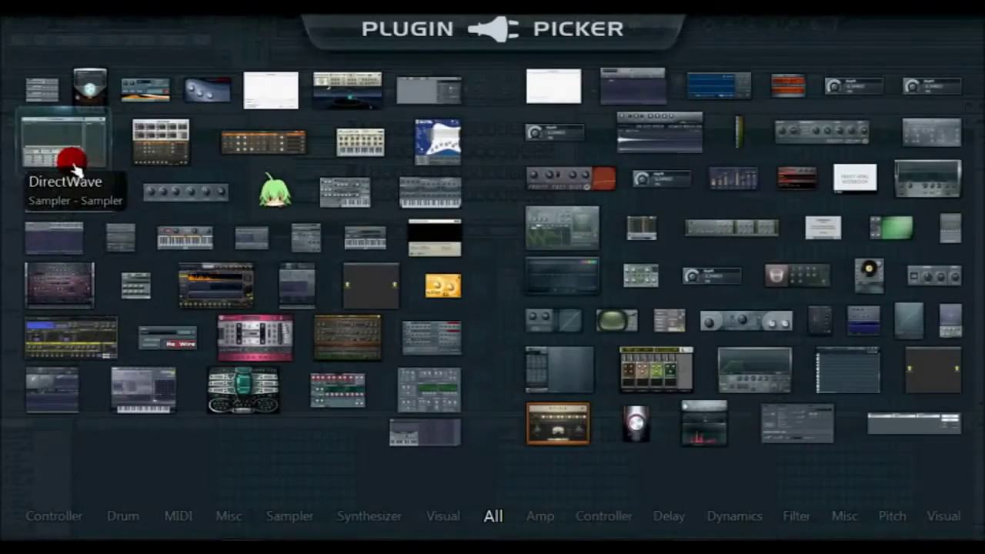
{"action": "left_click_drag", "start_coordinate": [53, 185], "coordinate": [318, 218]}
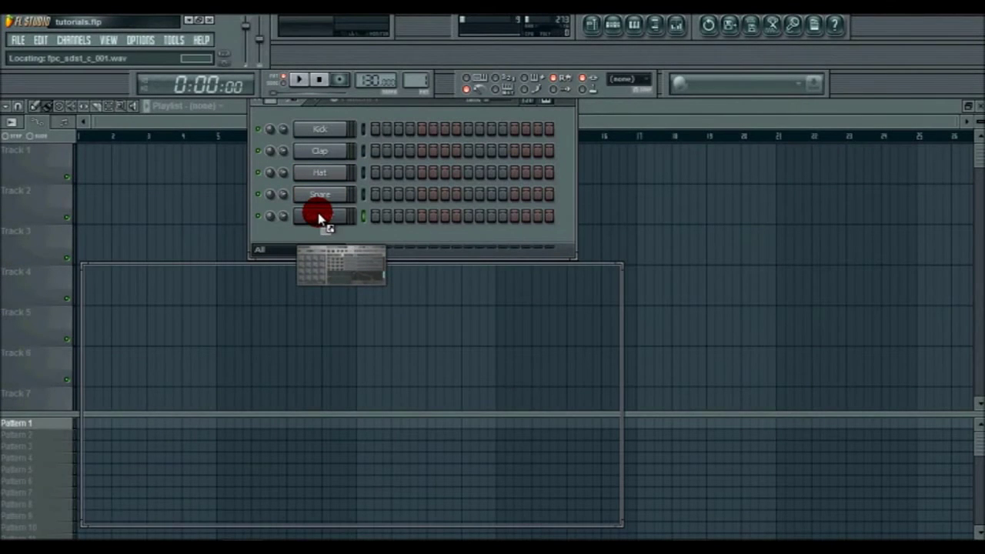
{"action": "left_click_drag", "start_coordinate": [318, 268], "coordinate": [395, 129]}
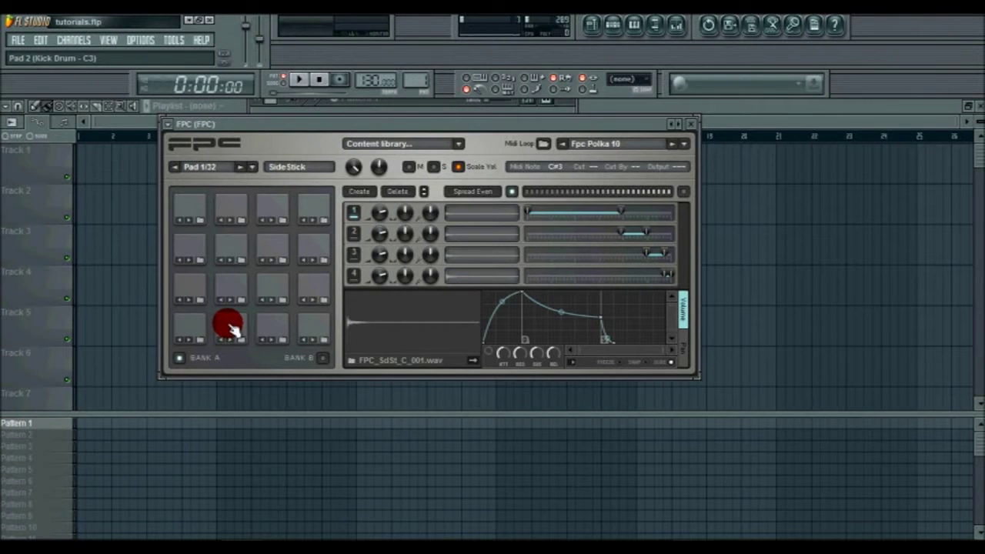
- Audition pads 2, 6 and 10 of the FPC's default kit
{"action": "left_click", "coordinate": [229, 325]}
{"action": "left_click", "coordinate": [231, 283]}
{"action": "left_click", "coordinate": [234, 242]}
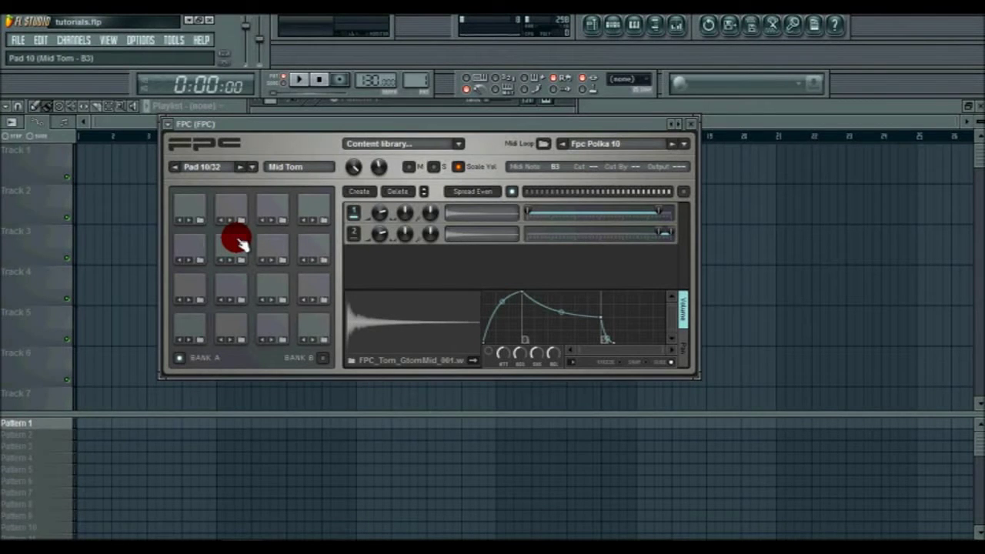
- Load the Empty preset into the FPC
{"action": "left_click", "coordinate": [172, 132]}
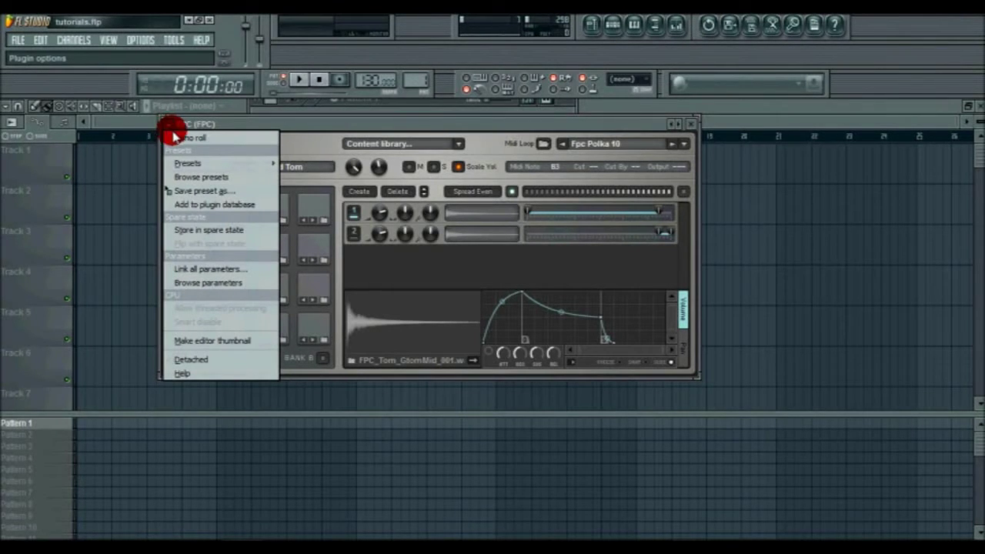
{"action": "mouse_move", "coordinate": [216, 166]}
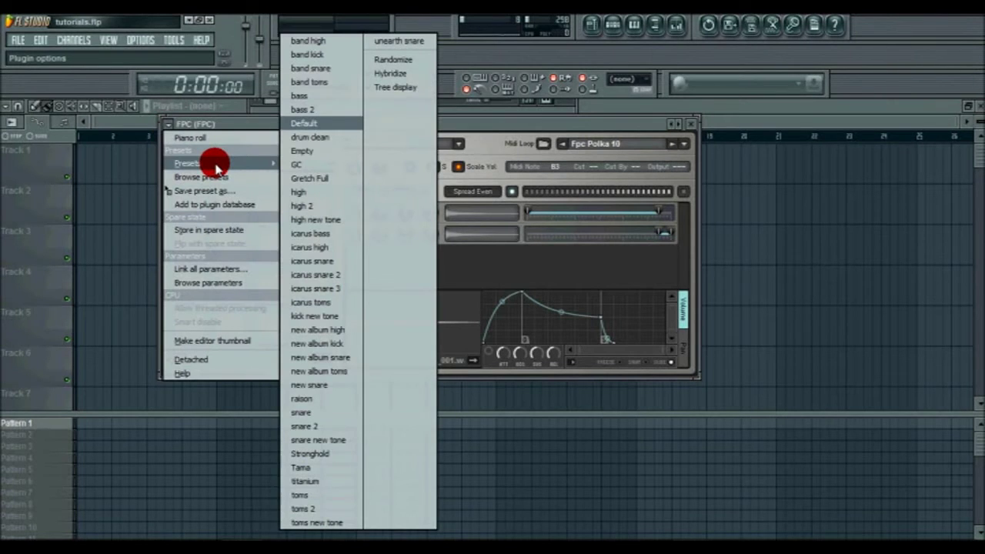
{"action": "left_click", "coordinate": [306, 154]}
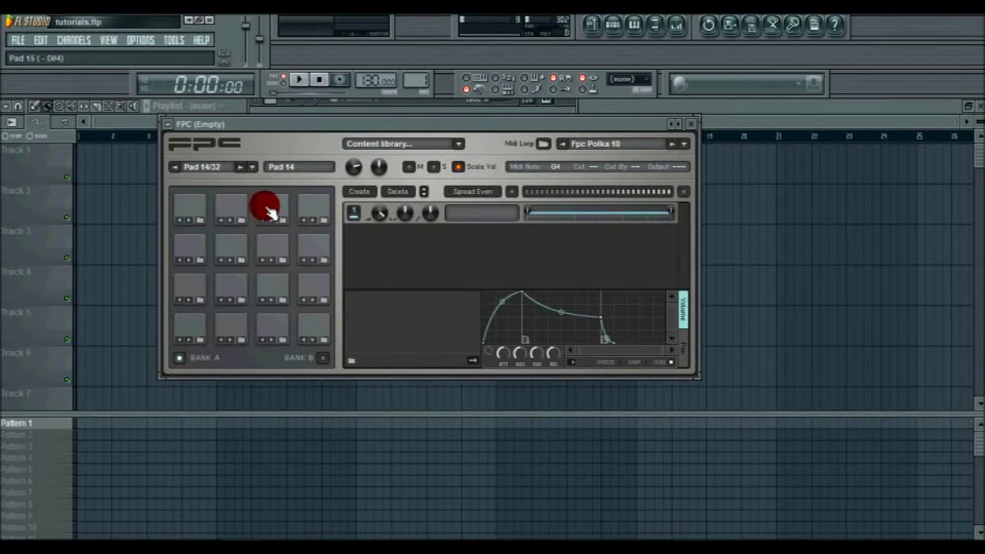
- Select pad 6, open the sample file browser for its layer and go to Programme (x86) on drive C
{"action": "left_click", "coordinate": [234, 283]}
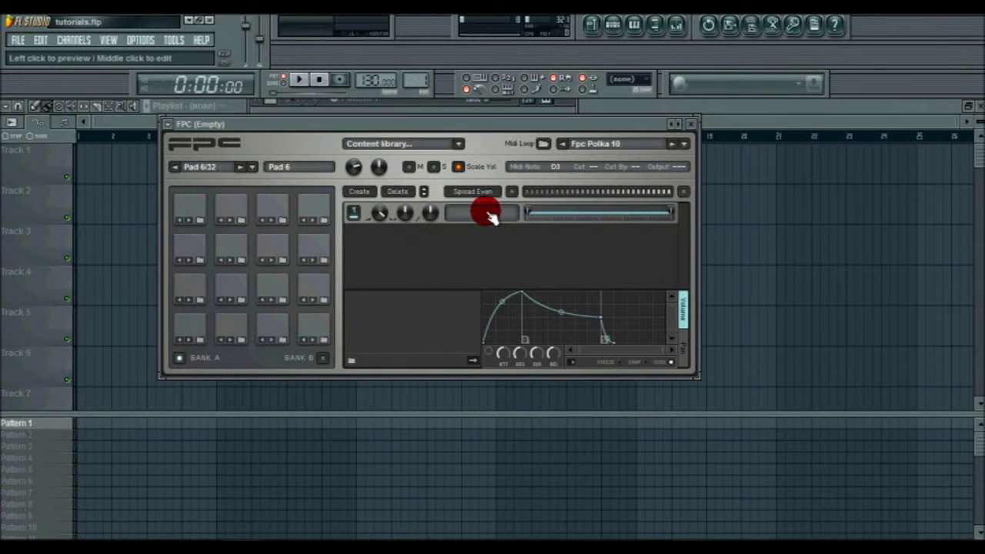
{"action": "left_click", "coordinate": [352, 362]}
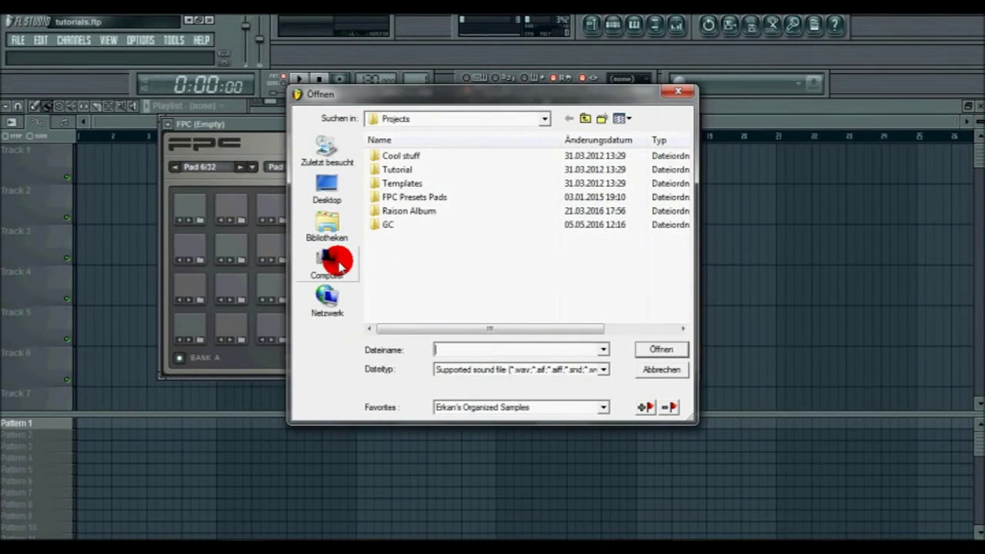
{"action": "left_click", "coordinate": [338, 264]}
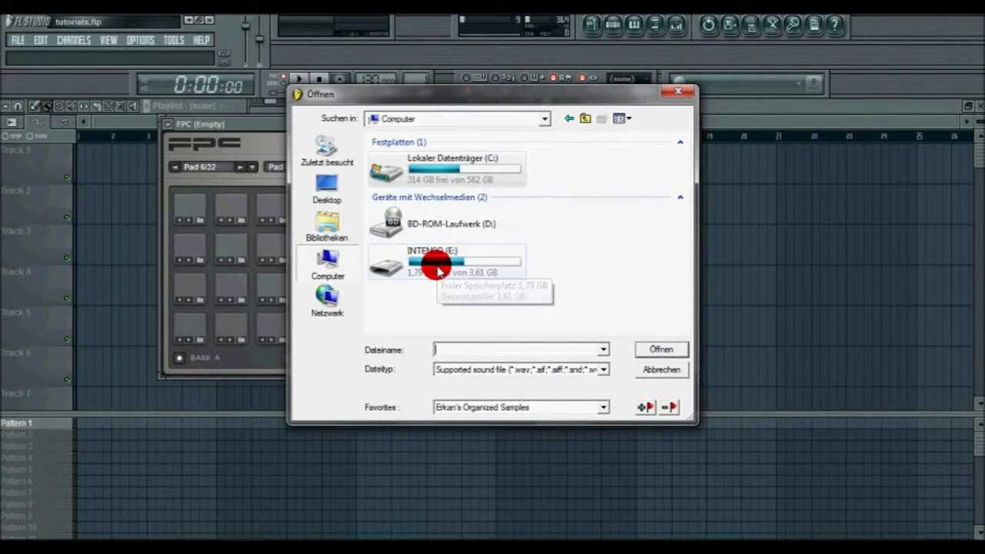
{"action": "double_click", "coordinate": [451, 171]}
{"action": "scroll", "coordinate": [437, 206], "scroll_direction": "down", "scroll_amount": 1}
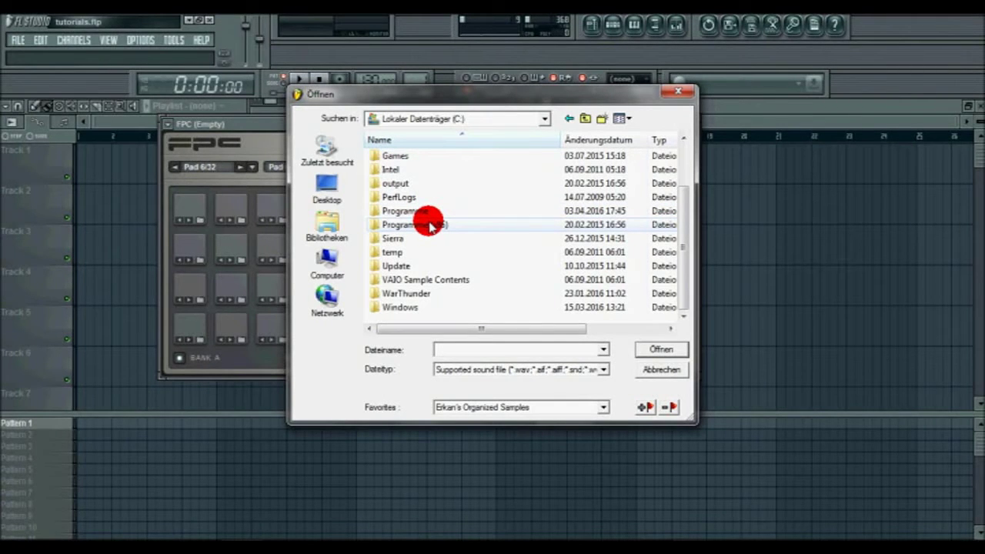
{"action": "double_click", "coordinate": [430, 224]}
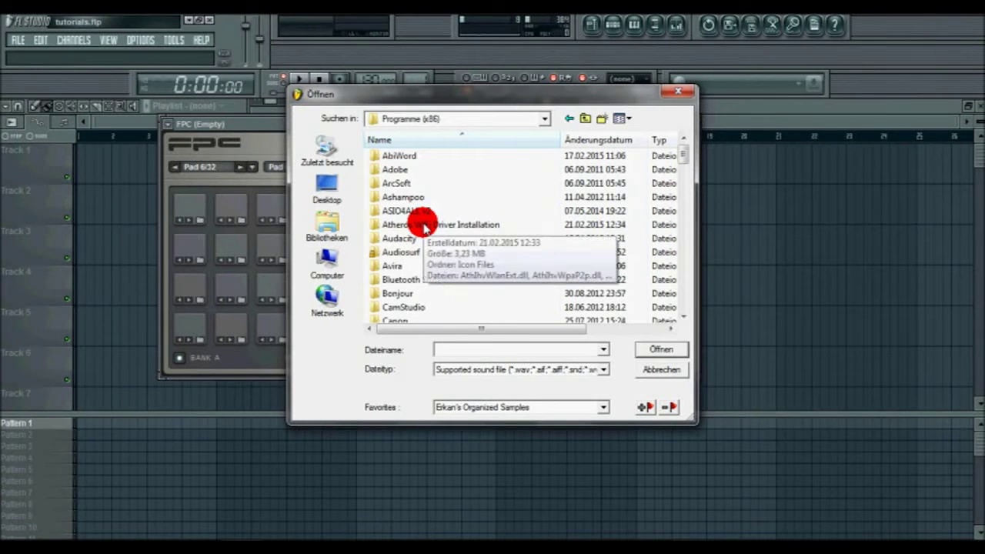
- Browse through Image-Line, FL Studio 10 and Data to the Patches folder
{"action": "scroll", "coordinate": [427, 223], "scroll_direction": "down", "scroll_amount": 8}
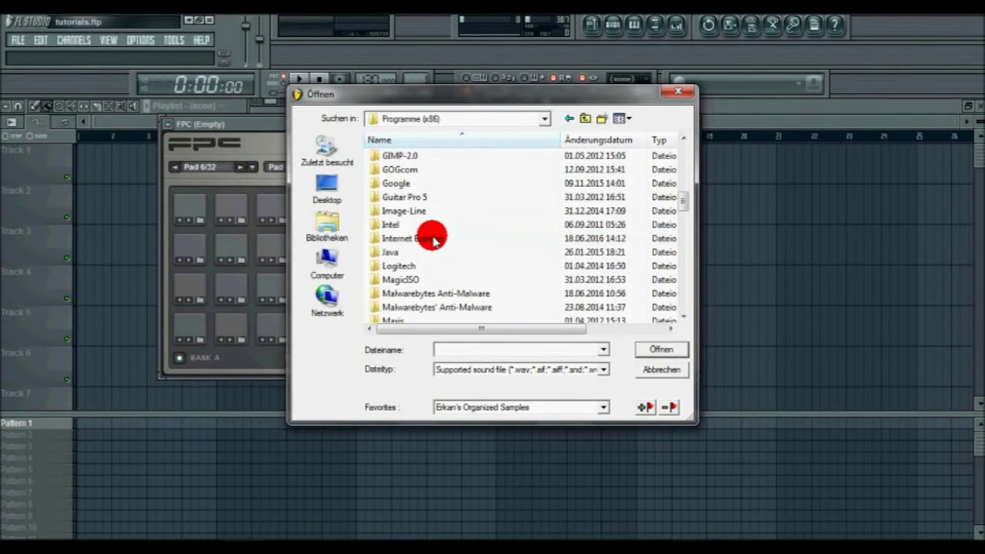
{"action": "double_click", "coordinate": [428, 210]}
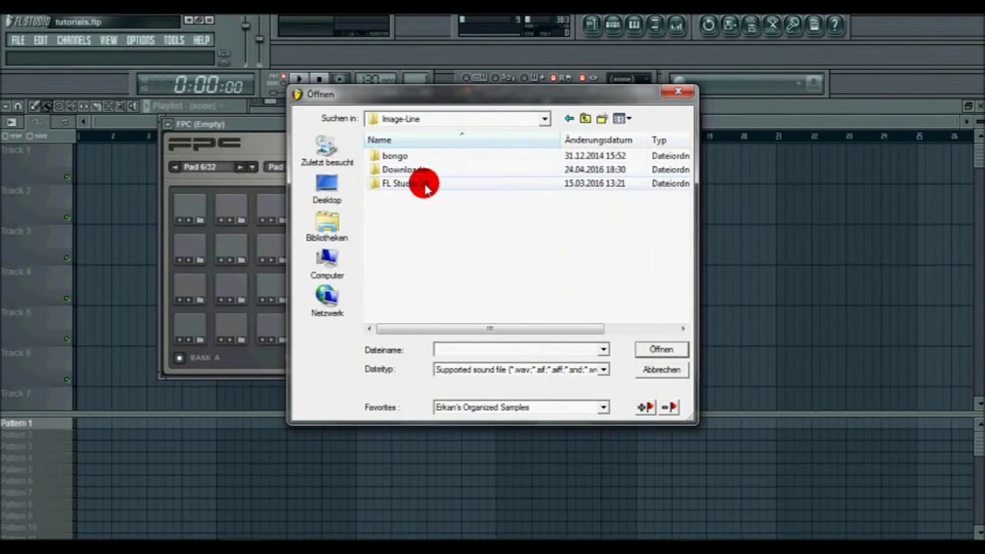
{"action": "double_click", "coordinate": [423, 183]}
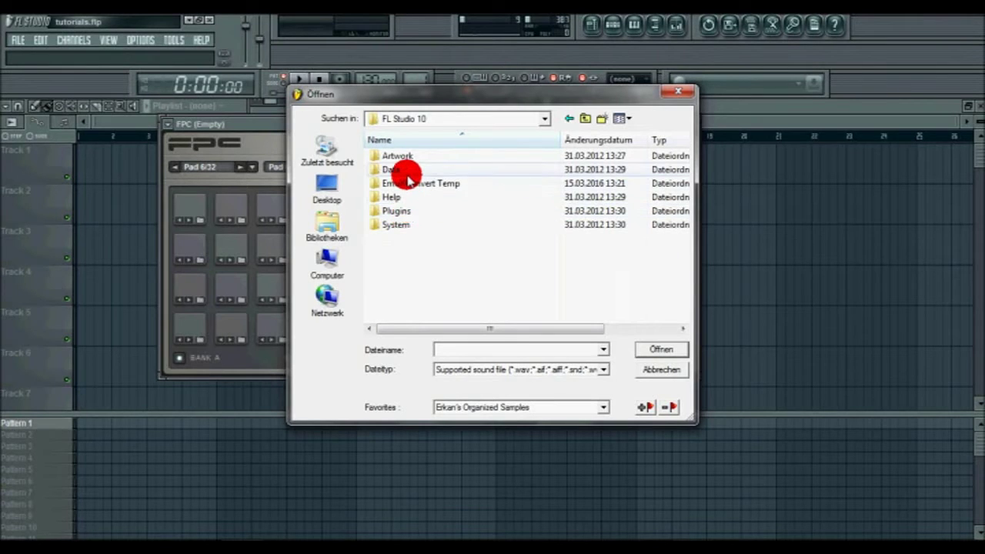
{"action": "double_click", "coordinate": [406, 171]}
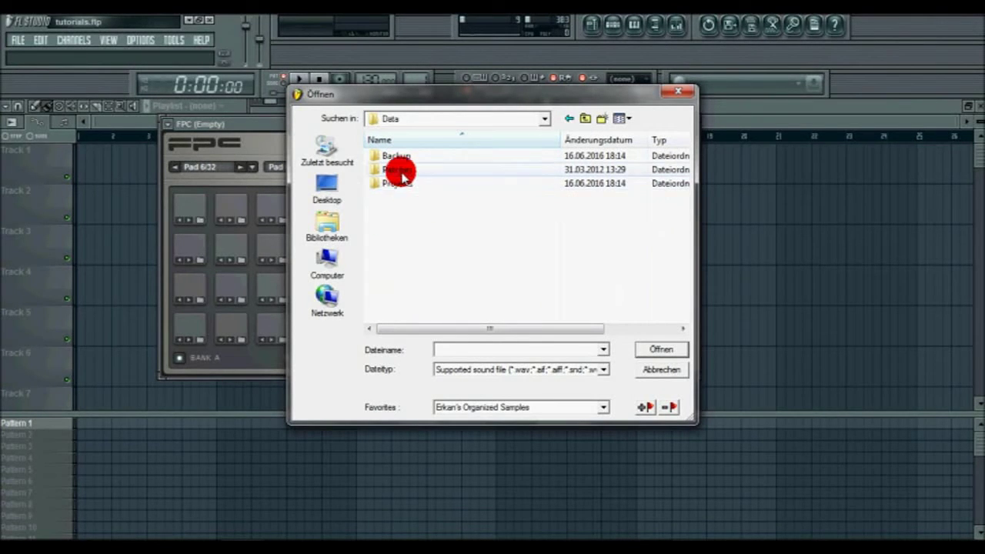
{"action": "double_click", "coordinate": [397, 170]}
- Open the Packs folder and the organized samples folder inside it
{"action": "scroll", "coordinate": [416, 177], "scroll_direction": "down", "scroll_amount": 1}
{"action": "scroll", "coordinate": [420, 192], "scroll_direction": "down", "scroll_amount": 1}
{"action": "scroll", "coordinate": [427, 223], "scroll_direction": "up", "scroll_amount": 2}
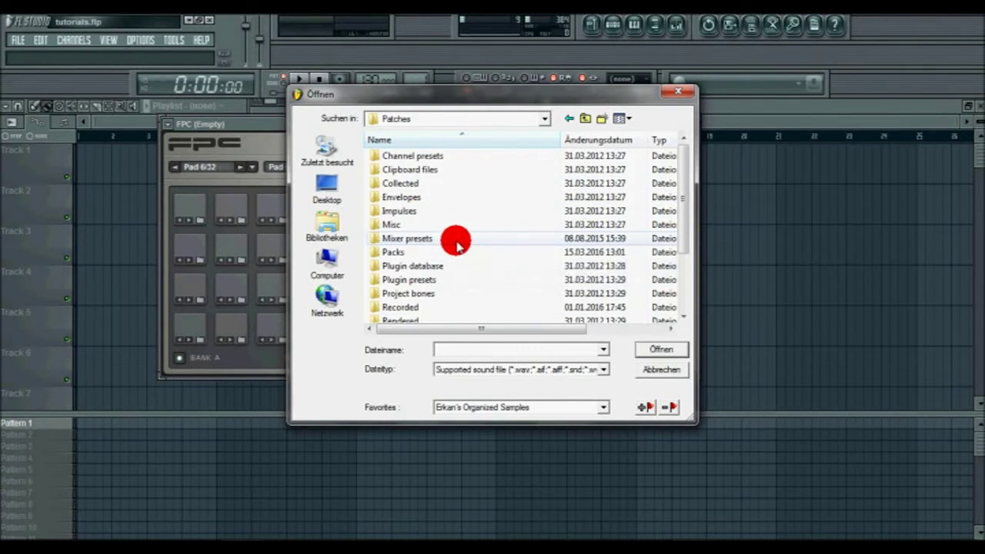
{"action": "left_click", "coordinate": [435, 252]}
{"action": "double_click", "coordinate": [435, 252]}
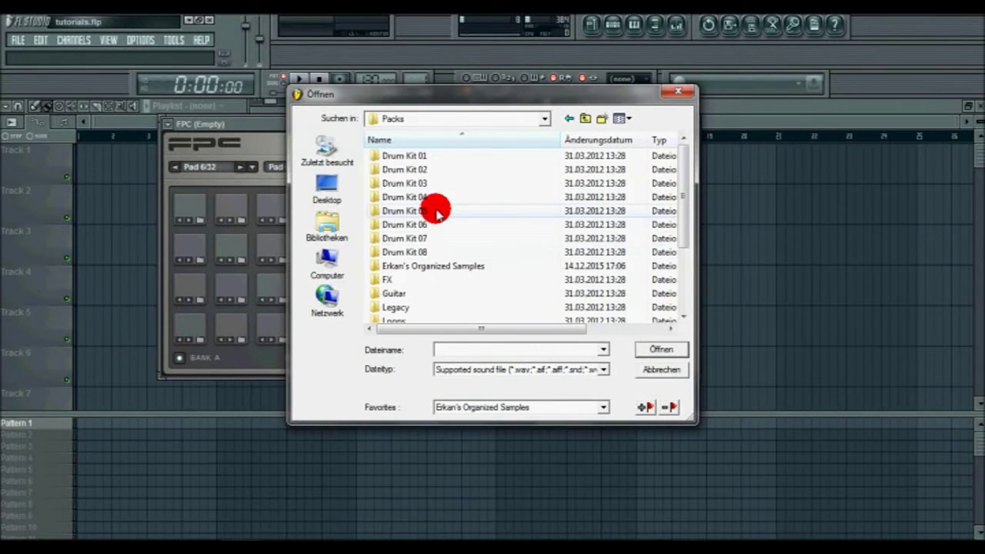
{"action": "double_click", "coordinate": [448, 266]}
{"action": "scroll", "coordinate": [429, 197], "scroll_direction": "down", "scroll_amount": 2}
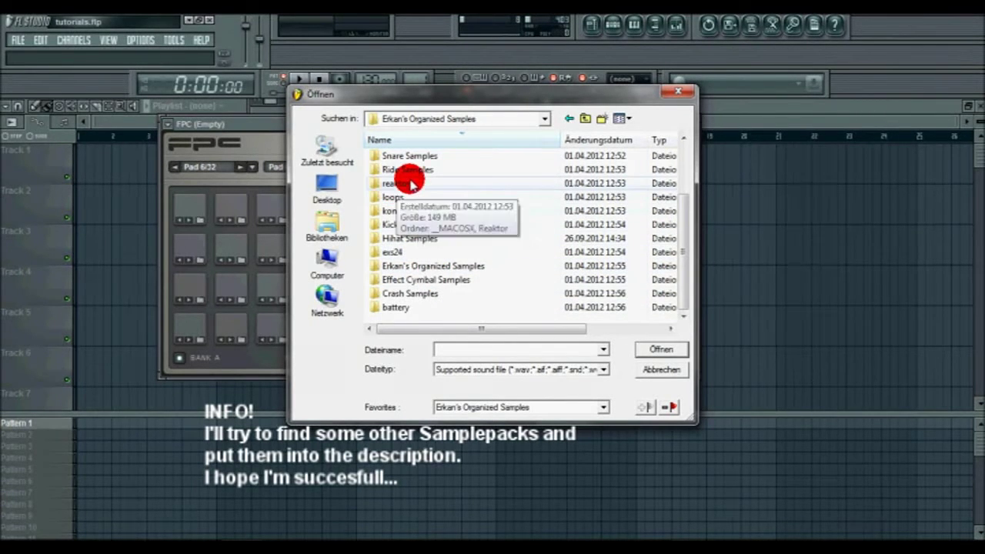
- Open the Z1 folder of Unbelievable Snare within Snare Samples
{"action": "double_click", "coordinate": [413, 156]}
{"action": "scroll", "coordinate": [418, 163], "scroll_direction": "down", "scroll_amount": 1}
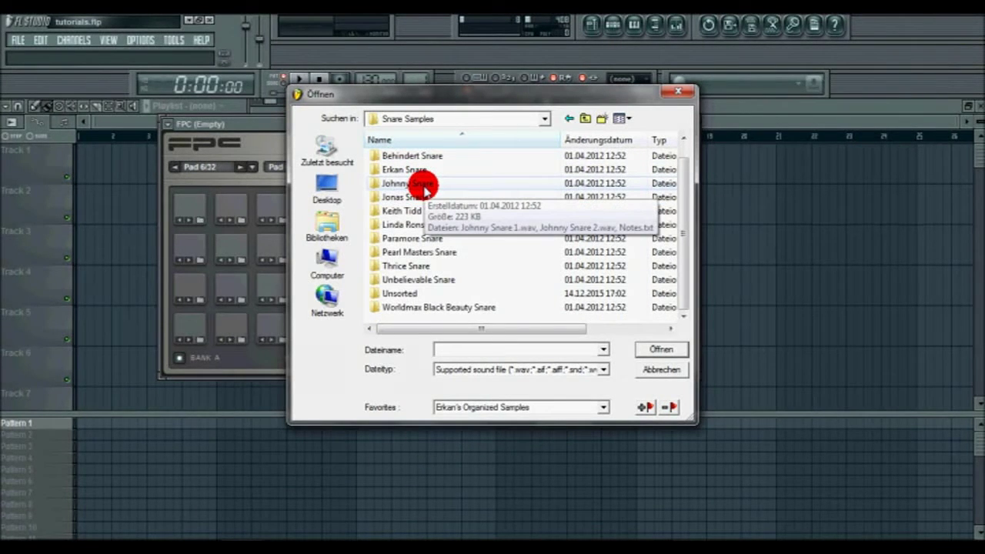
{"action": "double_click", "coordinate": [427, 281]}
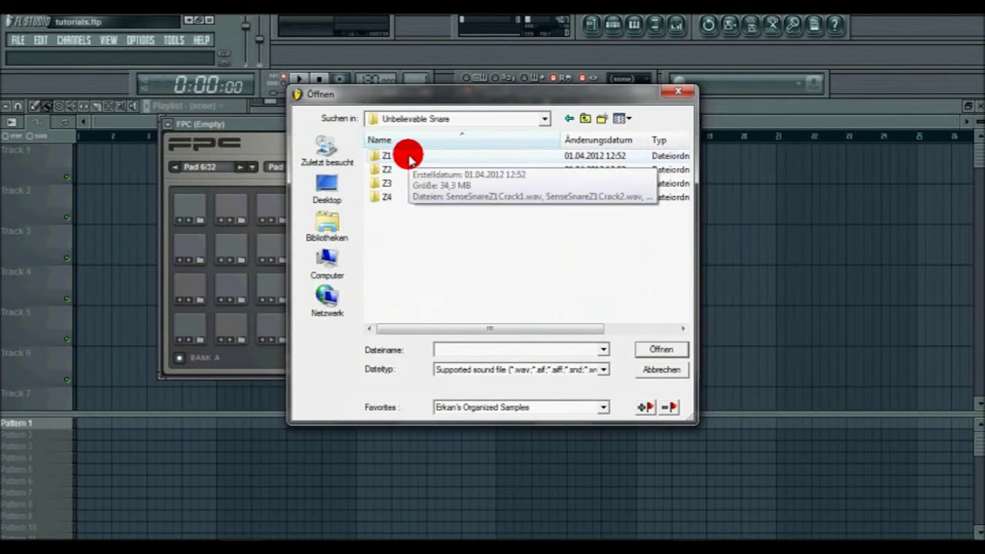
{"action": "double_click", "coordinate": [387, 155]}
- Audition several SenseSnareZ1 samples from crack to ultra soft and review the list of hit strengths
{"action": "left_click", "coordinate": [409, 157]}
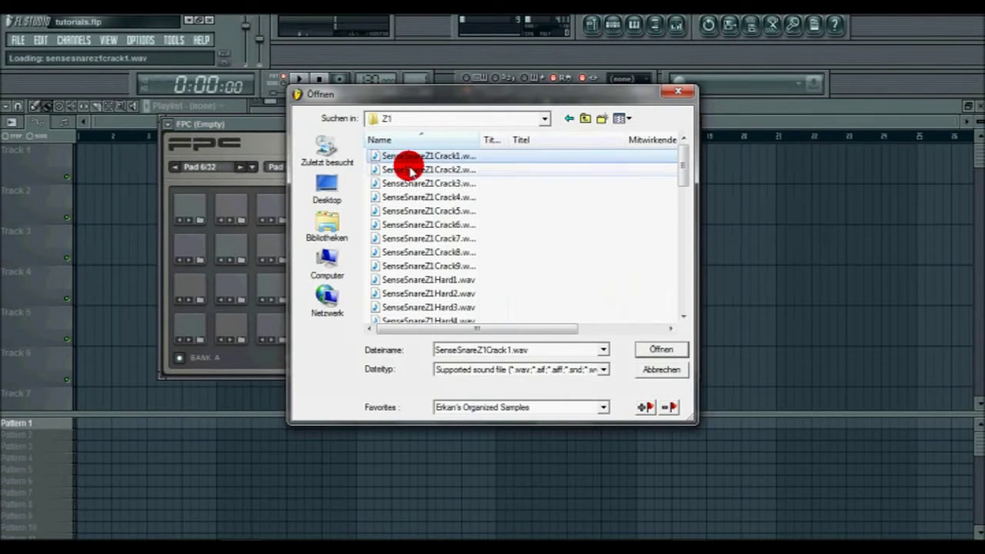
{"action": "left_click", "coordinate": [412, 170]}
{"action": "left_click", "coordinate": [416, 184]}
{"action": "left_click", "coordinate": [420, 239]}
{"action": "scroll", "coordinate": [439, 282], "scroll_direction": "down", "scroll_amount": 4}
{"action": "left_click", "coordinate": [445, 280]}
{"action": "scroll", "coordinate": [445, 279], "scroll_direction": "down", "scroll_amount": 6}
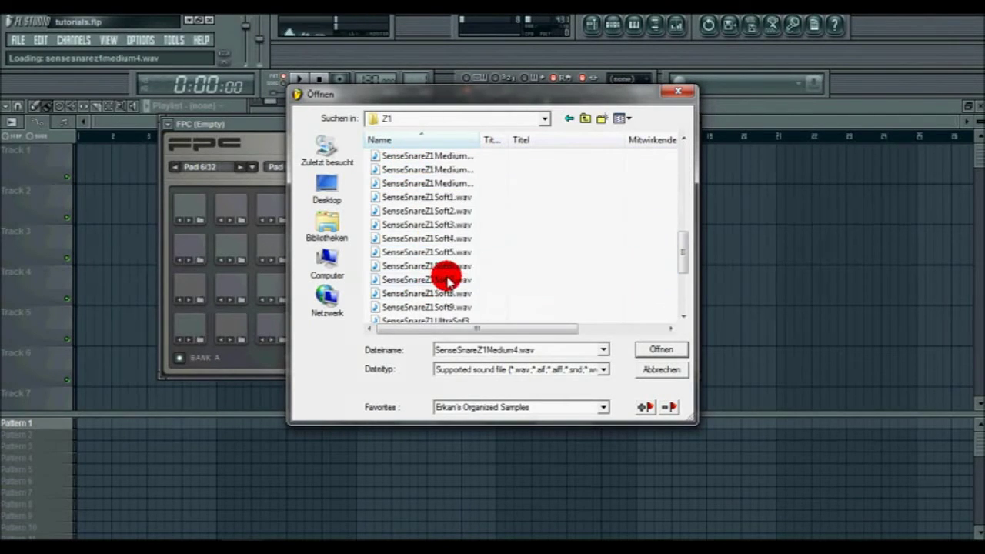
{"action": "left_click", "coordinate": [447, 281]}
{"action": "scroll", "coordinate": [446, 283], "scroll_direction": "down", "scroll_amount": 2}
{"action": "left_click", "coordinate": [450, 293]}
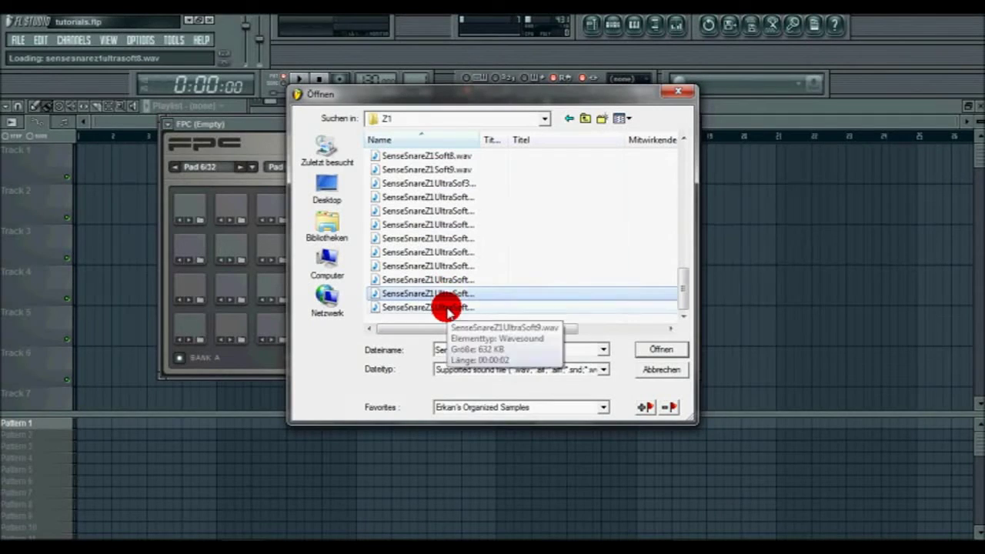
{"action": "left_click", "coordinate": [450, 252]}
{"action": "left_click", "coordinate": [451, 197]}
{"action": "left_click", "coordinate": [459, 185]}
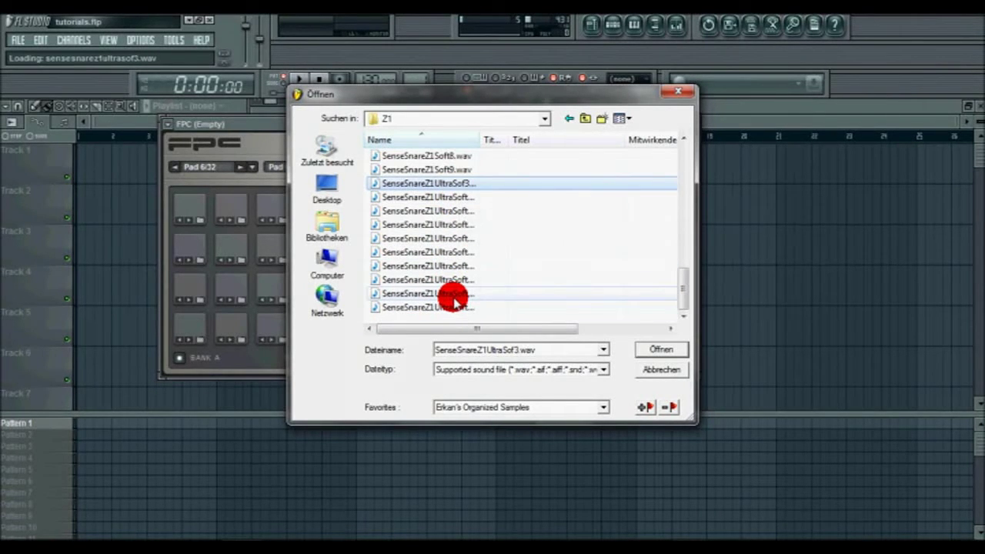
{"action": "scroll", "coordinate": [454, 302], "scroll_direction": "up", "scroll_amount": 7}
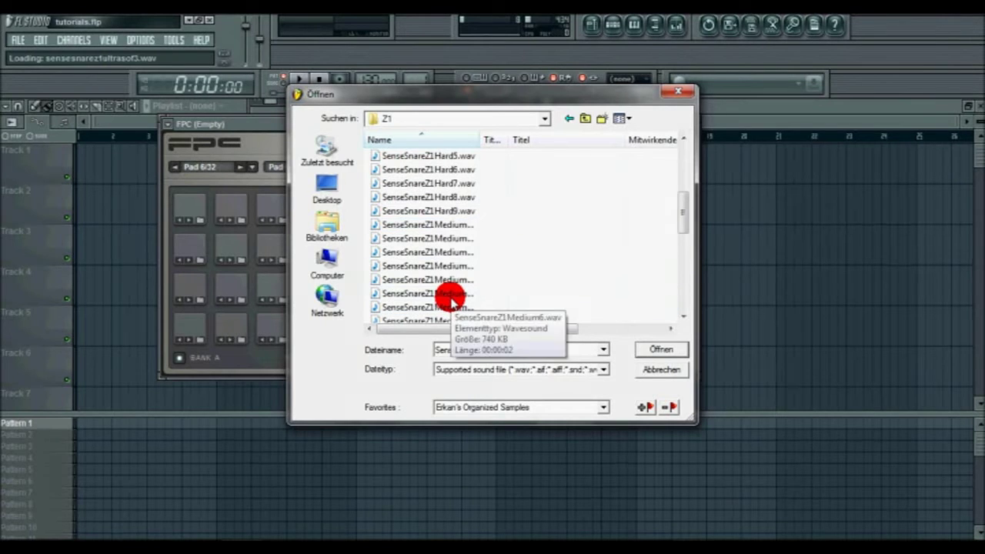
{"action": "scroll", "coordinate": [452, 300], "scroll_direction": "up", "scroll_amount": 5}
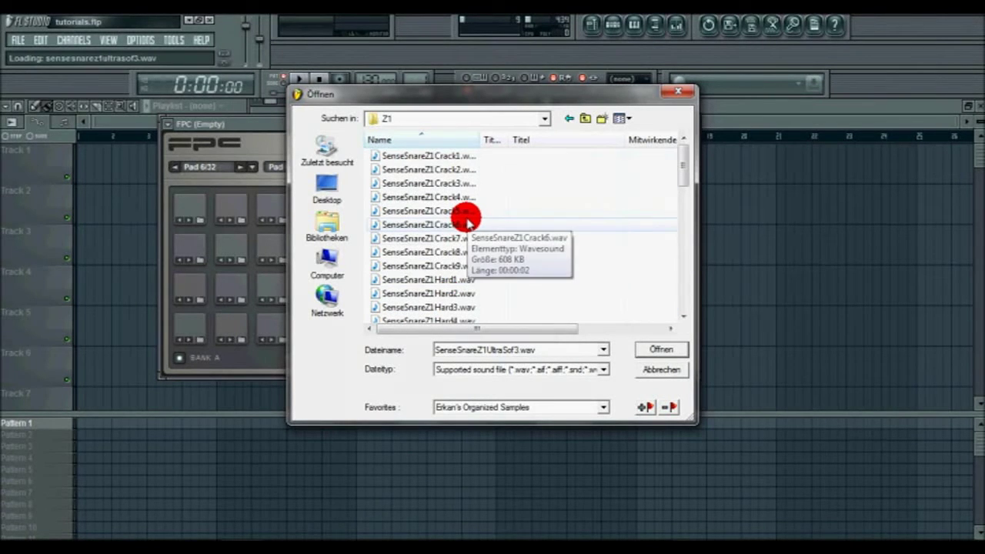
{"action": "scroll", "coordinate": [486, 196], "scroll_direction": "down", "scroll_amount": 2}
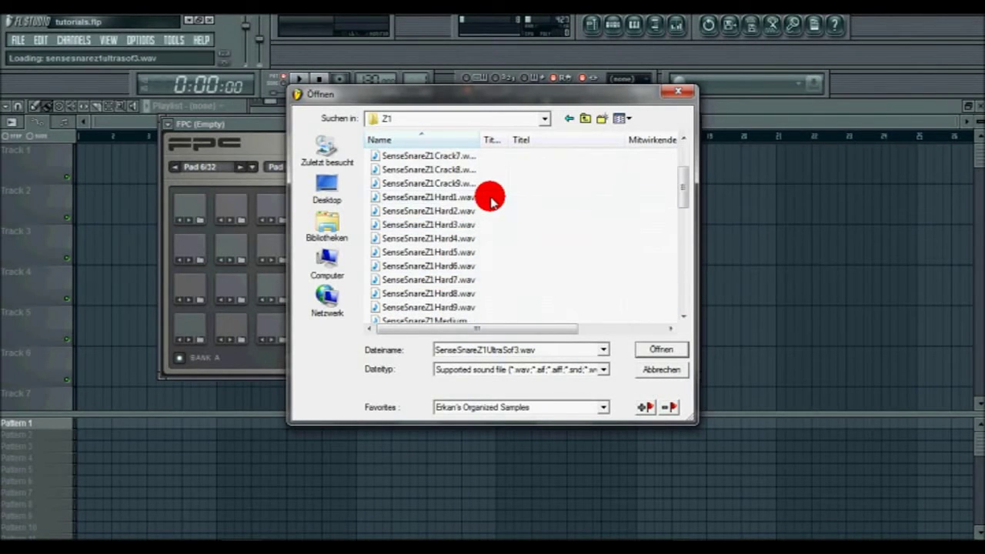
- Load SenseSnareZ1UltraSoft4.wav into the first layer of pad 6
{"action": "scroll", "coordinate": [489, 200], "scroll_direction": "down", "scroll_amount": 10}
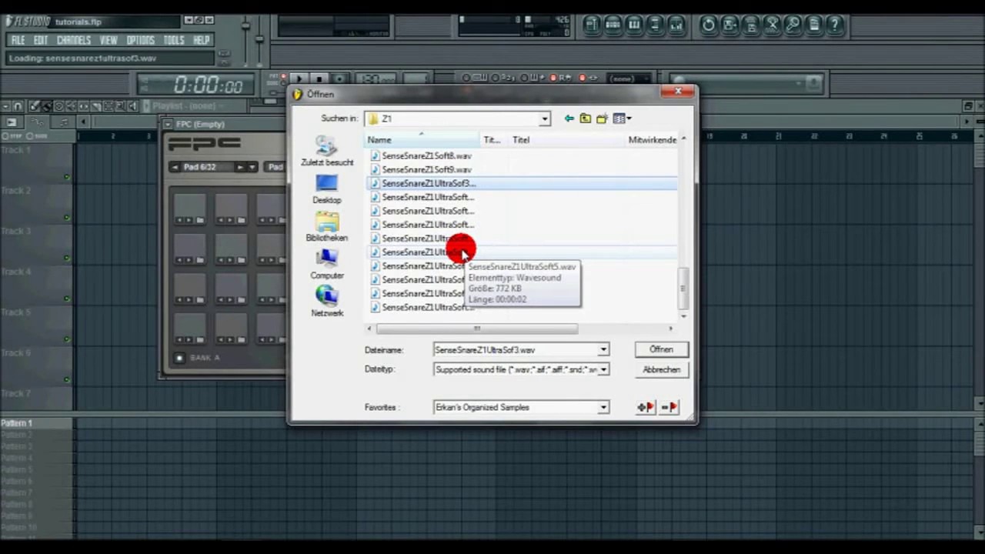
{"action": "left_click", "coordinate": [462, 252]}
{"action": "left_click", "coordinate": [459, 251]}
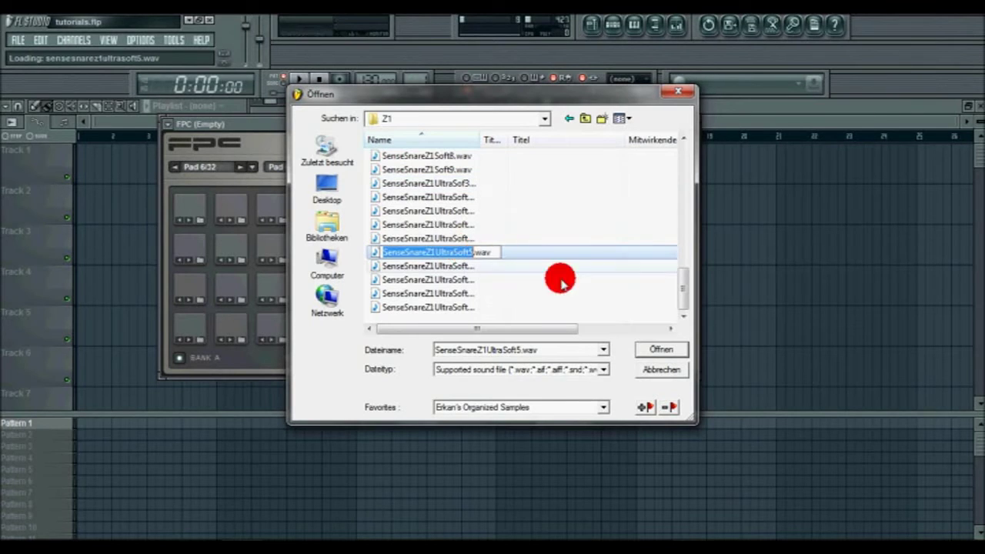
{"action": "left_click", "coordinate": [466, 240]}
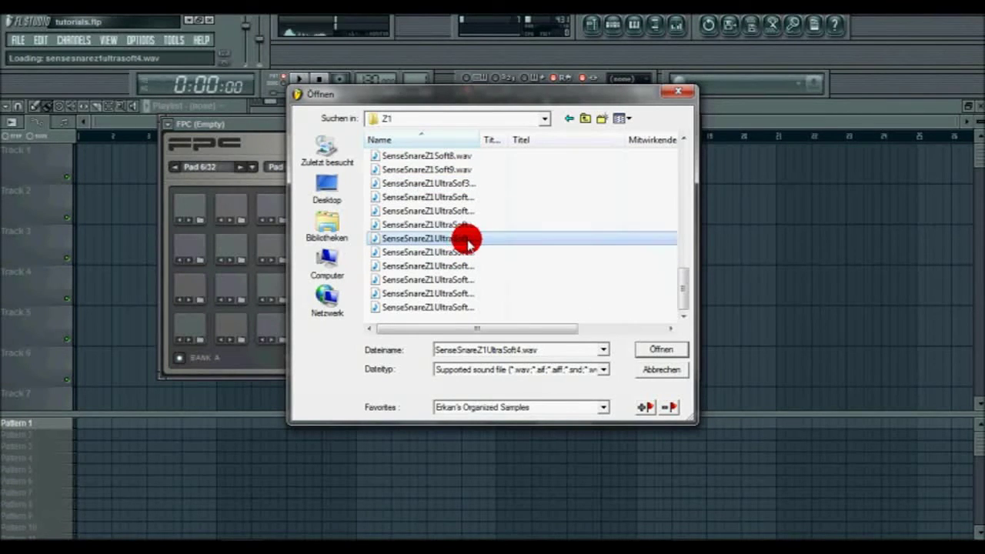
{"action": "left_click", "coordinate": [650, 352]}
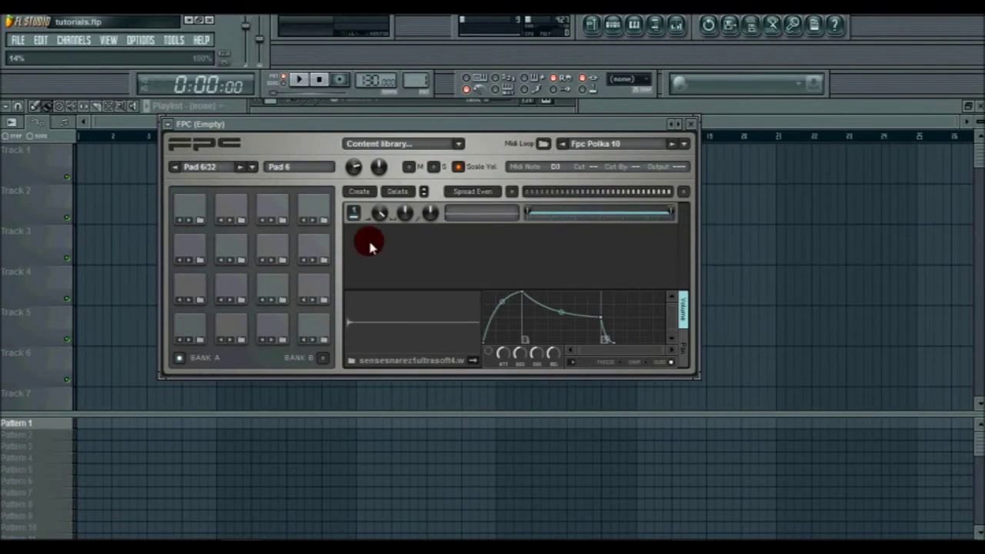
- Preview the first layer's sample and try out its volume, panning and tuning controls
{"action": "left_click", "coordinate": [377, 333]}
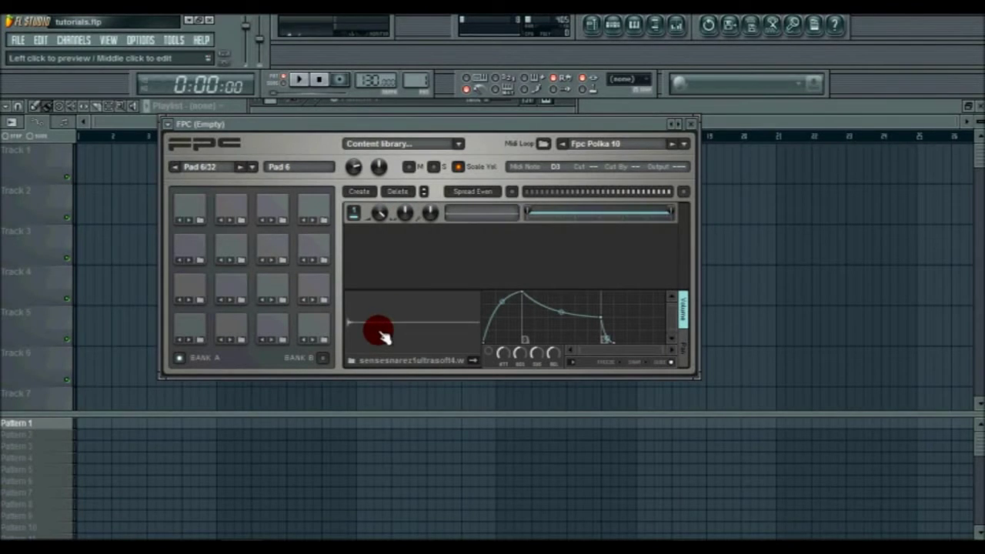
{"action": "left_click", "coordinate": [377, 331]}
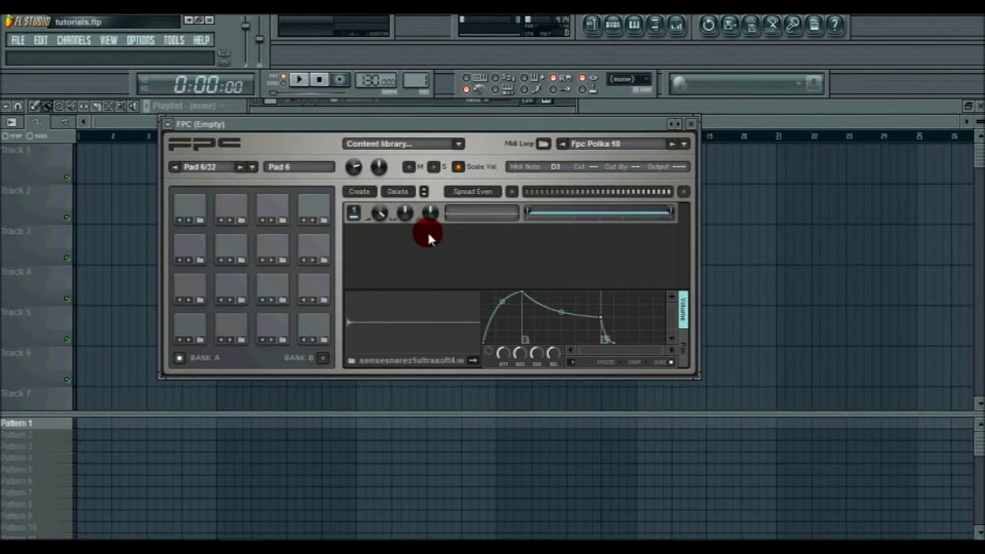
{"action": "left_click_drag", "start_coordinate": [380, 214], "coordinate": [386, 215]}
{"action": "left_click_drag", "start_coordinate": [377, 268], "coordinate": [381, 219]}
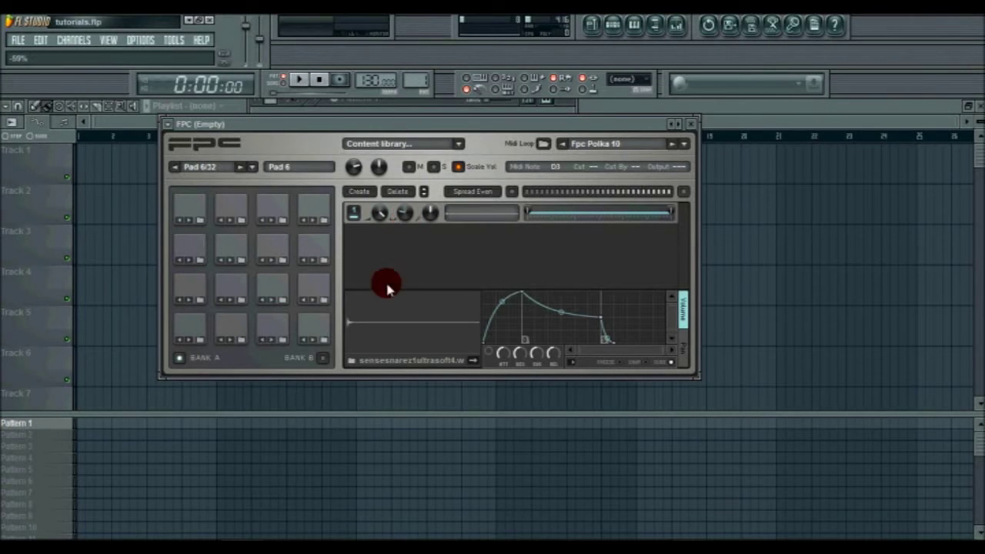
{"action": "left_click_drag", "start_coordinate": [387, 285], "coordinate": [387, 317]}
{"action": "left_click", "coordinate": [392, 328]}
{"action": "left_click_drag", "start_coordinate": [410, 212], "coordinate": [393, 111]}
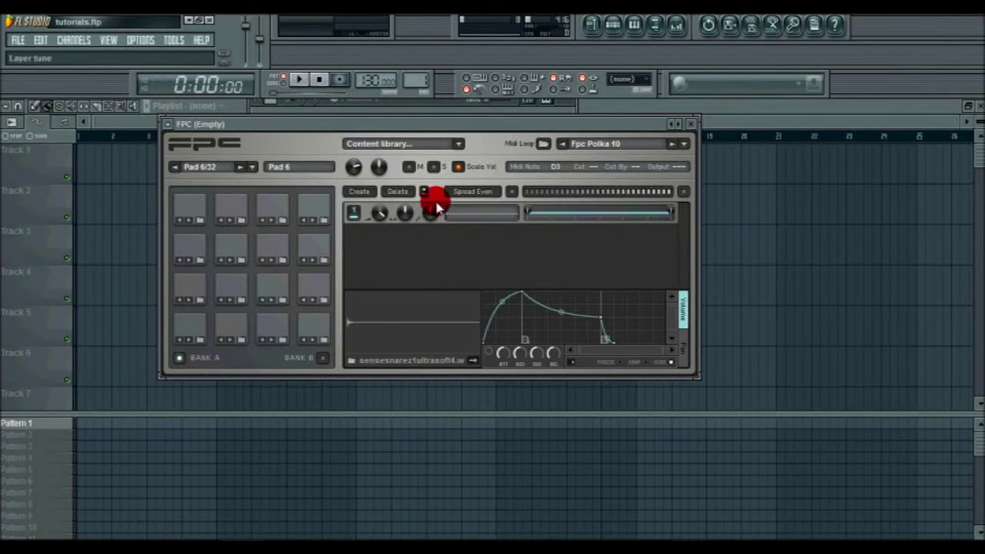
- Add a second layer to pad 6 with SenseSnareZ1Soft5.wav and preview both layers
{"action": "left_click", "coordinate": [361, 193]}
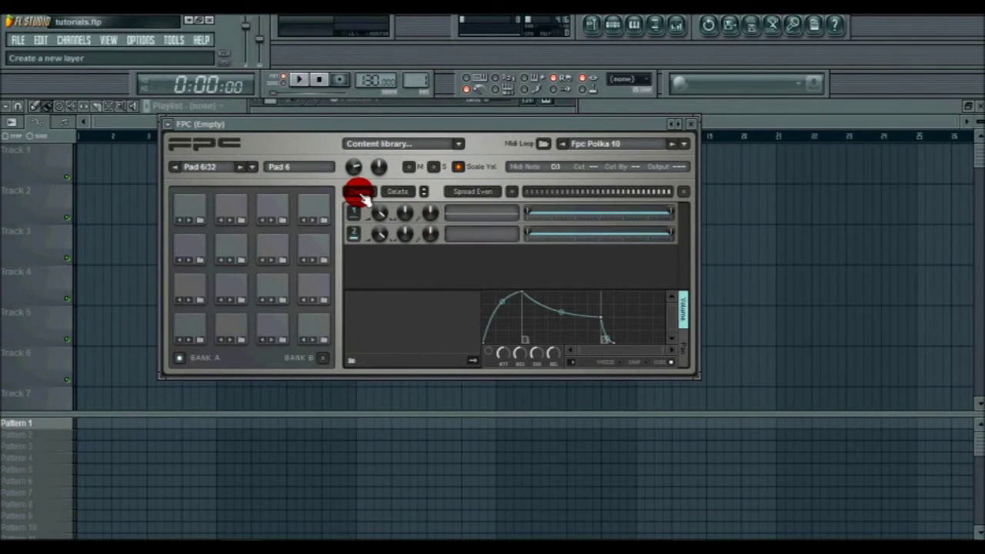
{"action": "left_click", "coordinate": [347, 364]}
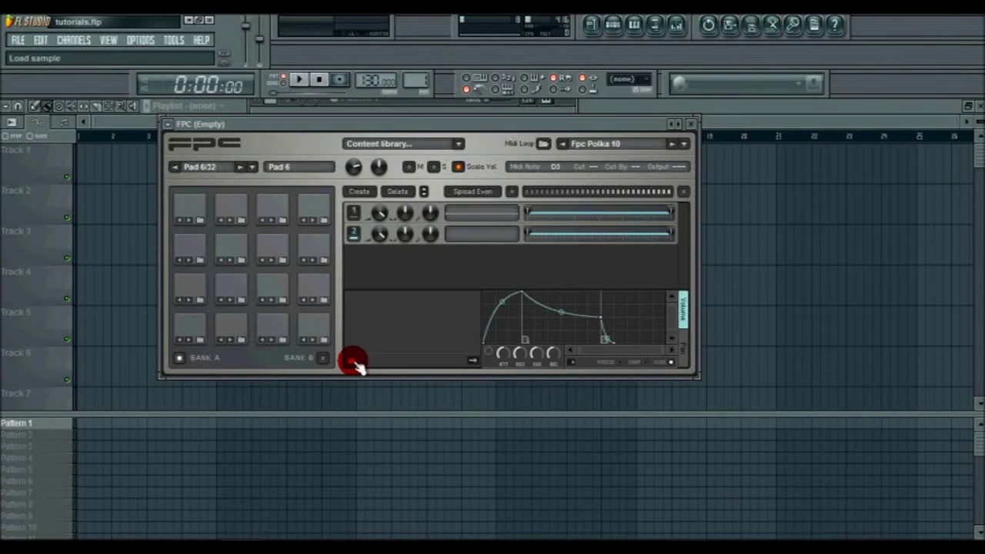
{"action": "left_click", "coordinate": [452, 238]}
{"action": "scroll", "coordinate": [454, 239], "scroll_direction": "down", "scroll_amount": 10}
{"action": "scroll", "coordinate": [454, 238], "scroll_direction": "up", "scroll_amount": 1}
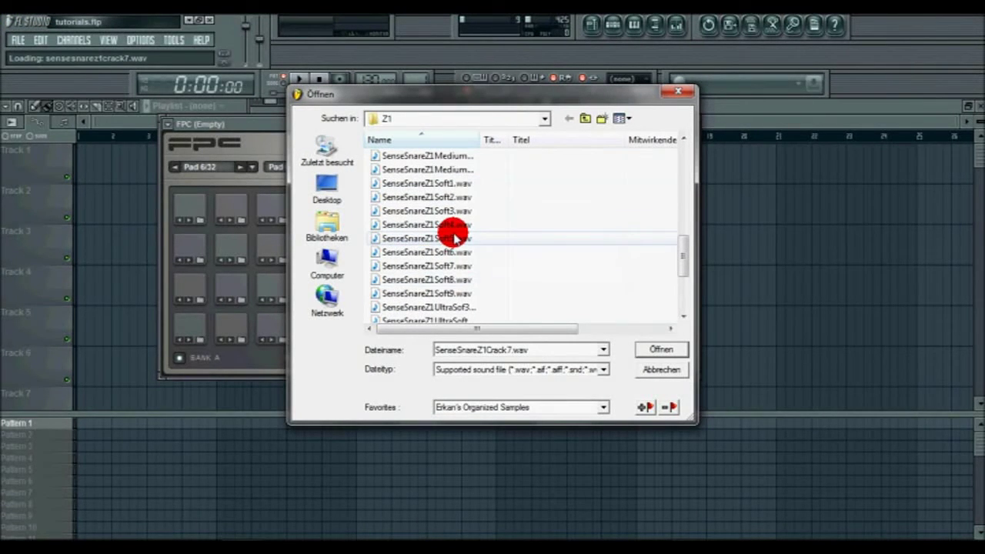
{"action": "double_click", "coordinate": [454, 239]}
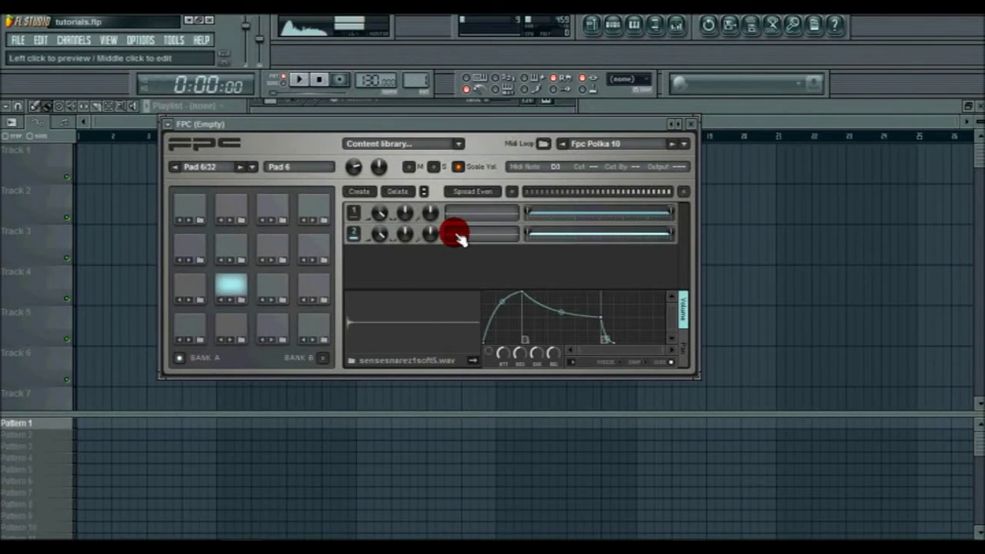
{"action": "left_click", "coordinate": [464, 217]}
{"action": "left_click", "coordinate": [464, 240]}
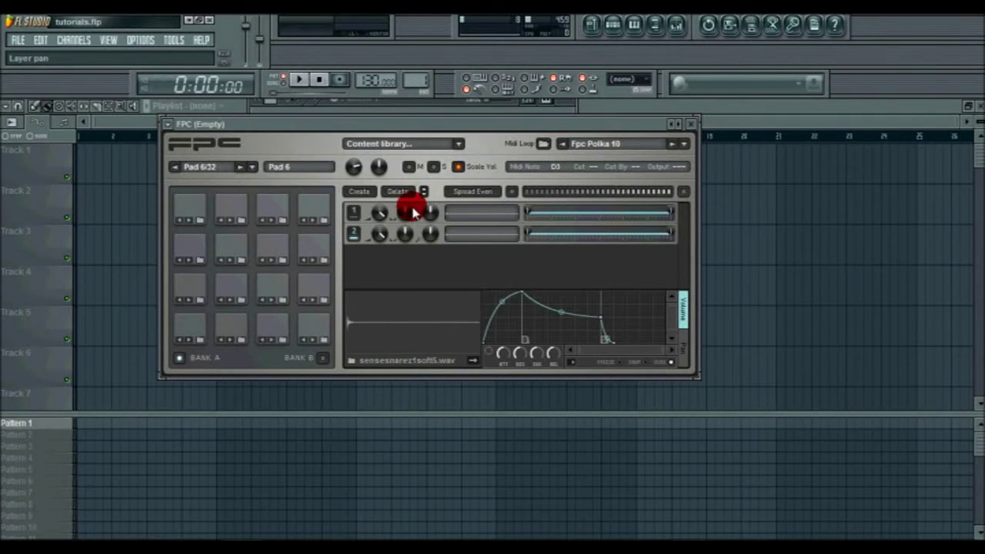
- Add a third layer to pad 6 and load SenseSnareZ1Crack8.wav into it
{"action": "left_click", "coordinate": [366, 191]}
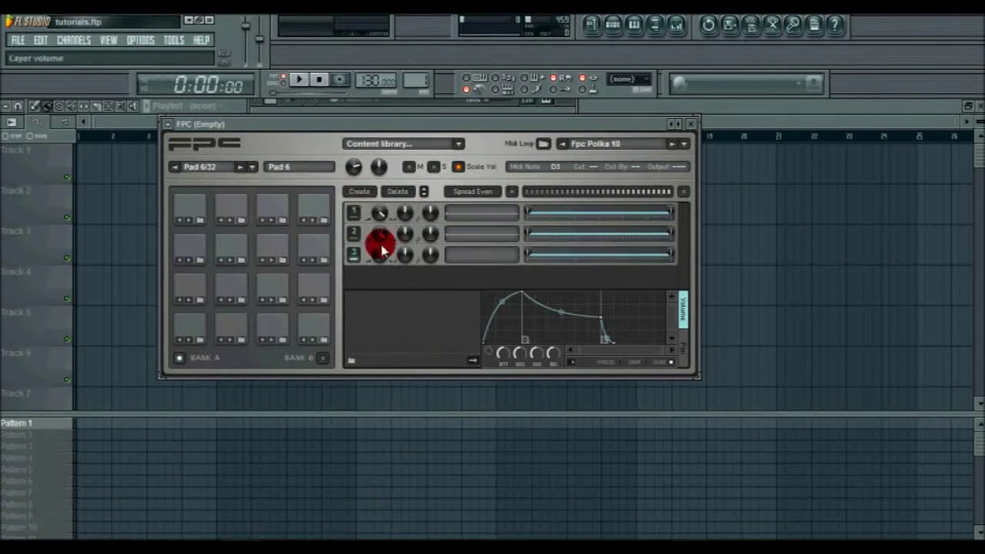
{"action": "left_click", "coordinate": [350, 359]}
{"action": "left_click", "coordinate": [424, 254]}
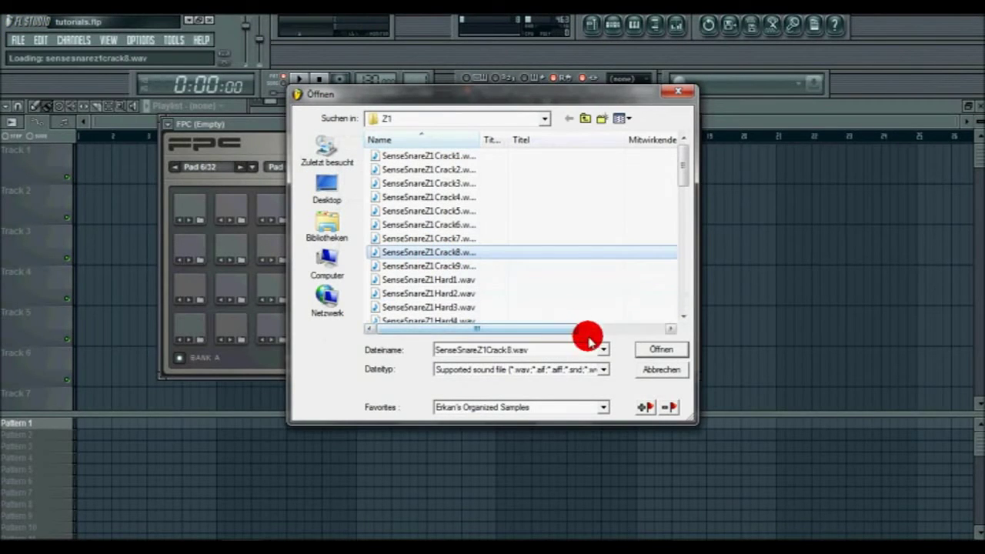
{"action": "left_click", "coordinate": [659, 349]}
- Preview the three layers individually, and play pad 6 to hear them all together
{"action": "left_click", "coordinate": [455, 214]}
{"action": "left_click", "coordinate": [456, 235]}
{"action": "left_click", "coordinate": [455, 254]}
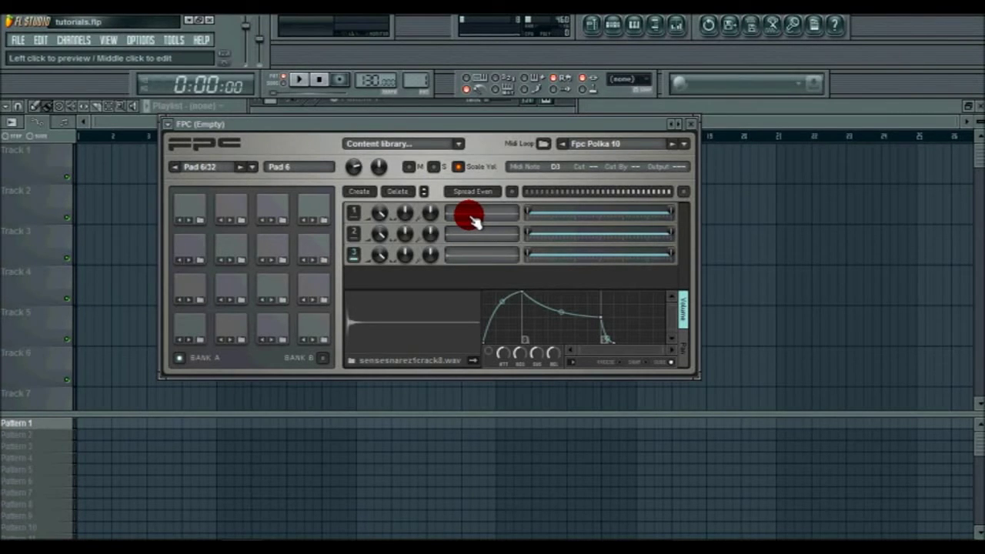
{"action": "left_click", "coordinate": [236, 283]}
{"action": "left_click", "coordinate": [232, 278]}
{"action": "left_click", "coordinate": [232, 277]}
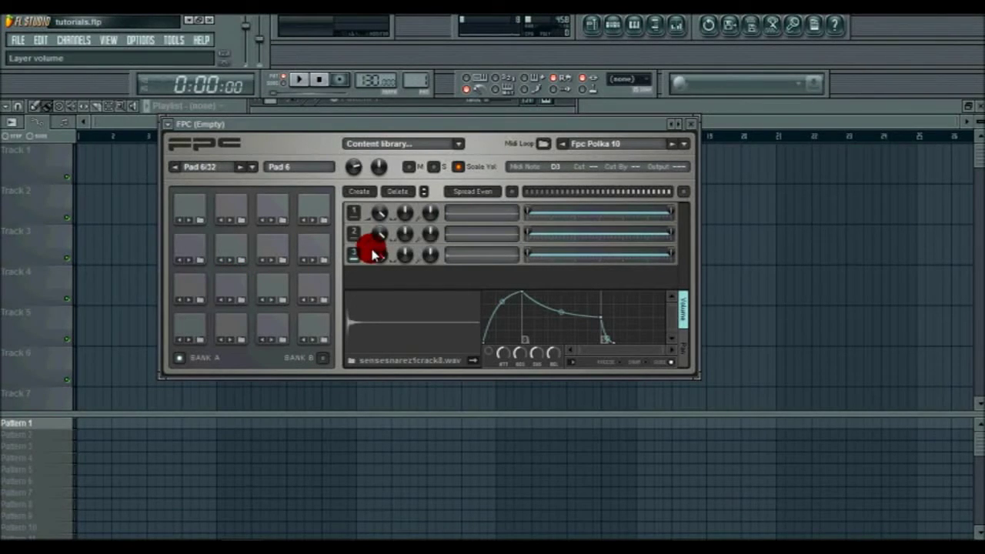
- Split the velocity ranges so layer 1 takes the lowest hits, layer 2 covers 18–33% and layer 3 covers 37–100%
{"action": "left_click_drag", "start_coordinate": [671, 213], "coordinate": [555, 230]}
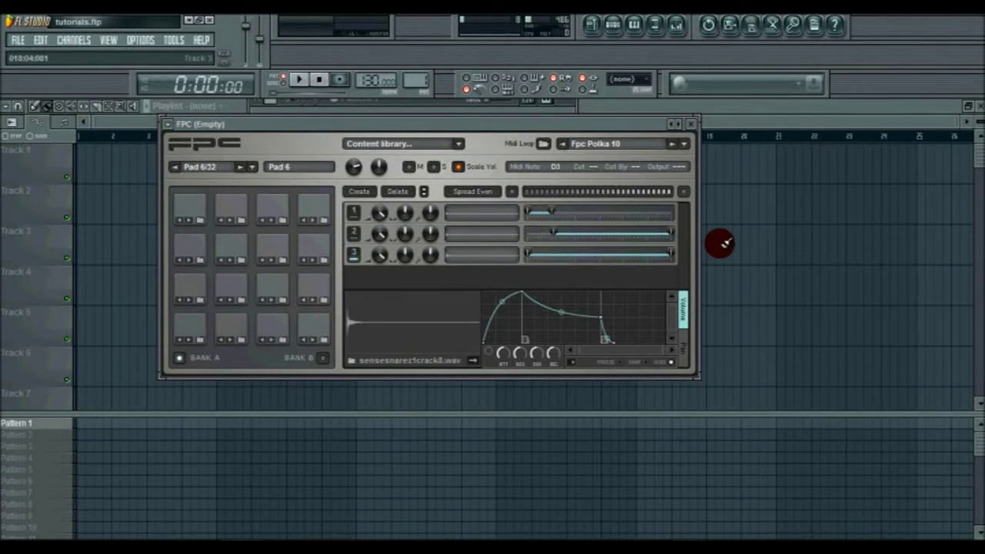
{"action": "left_click_drag", "start_coordinate": [669, 234], "coordinate": [577, 234]}
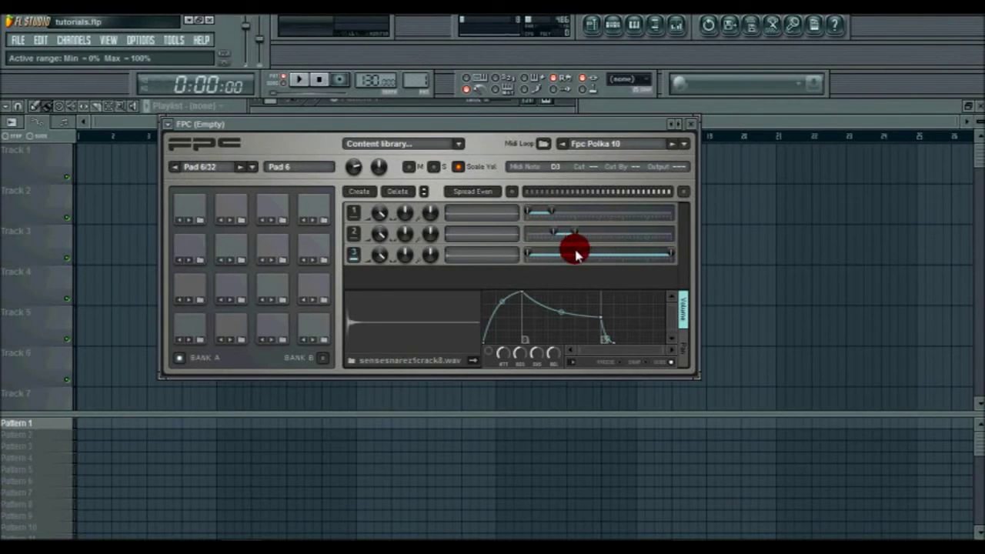
{"action": "left_click_drag", "start_coordinate": [525, 253], "coordinate": [578, 252]}
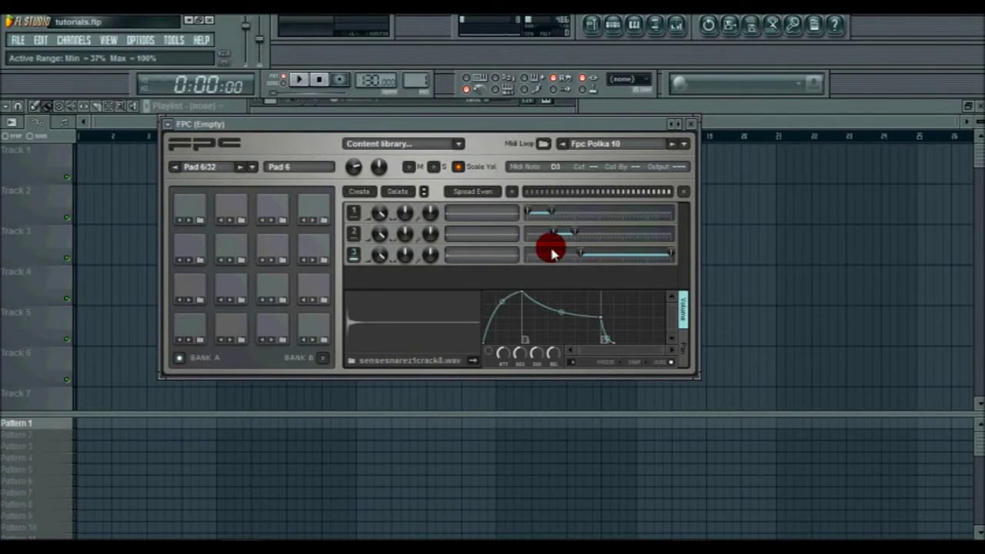
- Play pad 6 repeatedly at varying hit strengths to compare the three velocity layers
{"action": "left_click", "coordinate": [234, 277]}
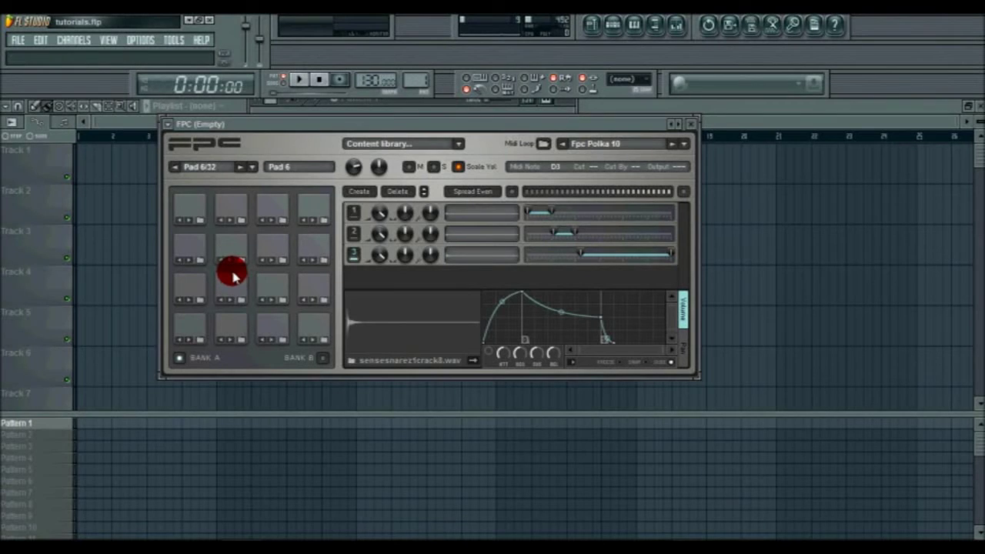
{"action": "left_click", "coordinate": [234, 283]}
{"action": "left_click", "coordinate": [234, 289]}
{"action": "left_click", "coordinate": [236, 297]}
{"action": "left_click", "coordinate": [235, 293]}
{"action": "left_click", "coordinate": [234, 287]}
{"action": "left_click", "coordinate": [235, 282]}
{"action": "left_click", "coordinate": [235, 278]}
{"action": "left_click", "coordinate": [235, 280]}
{"action": "left_click", "coordinate": [239, 283]}
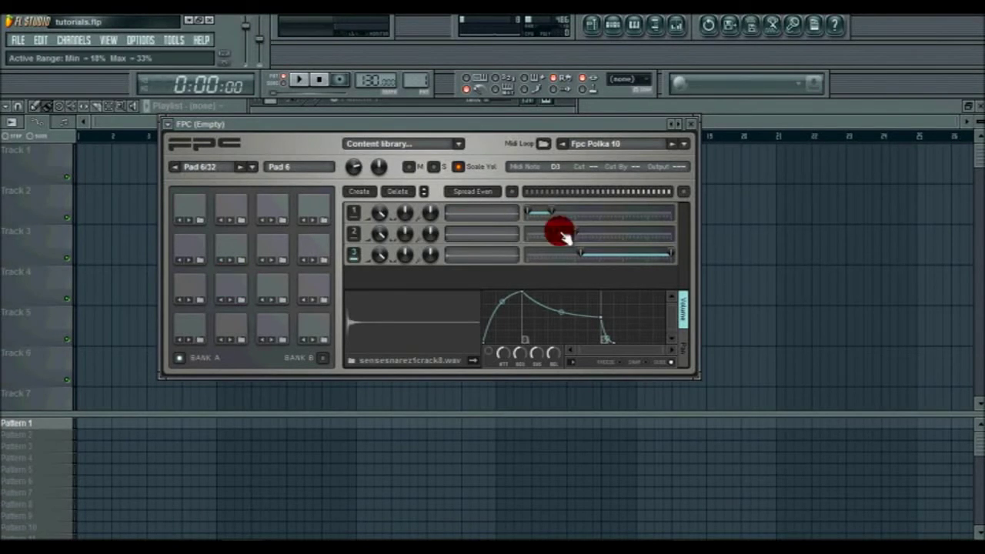
- Raise the velocity boundaries between the three layers and test them by playing pad 6
{"action": "left_click_drag", "start_coordinate": [586, 254], "coordinate": [574, 212]}
{"action": "left_click", "coordinate": [237, 280]}
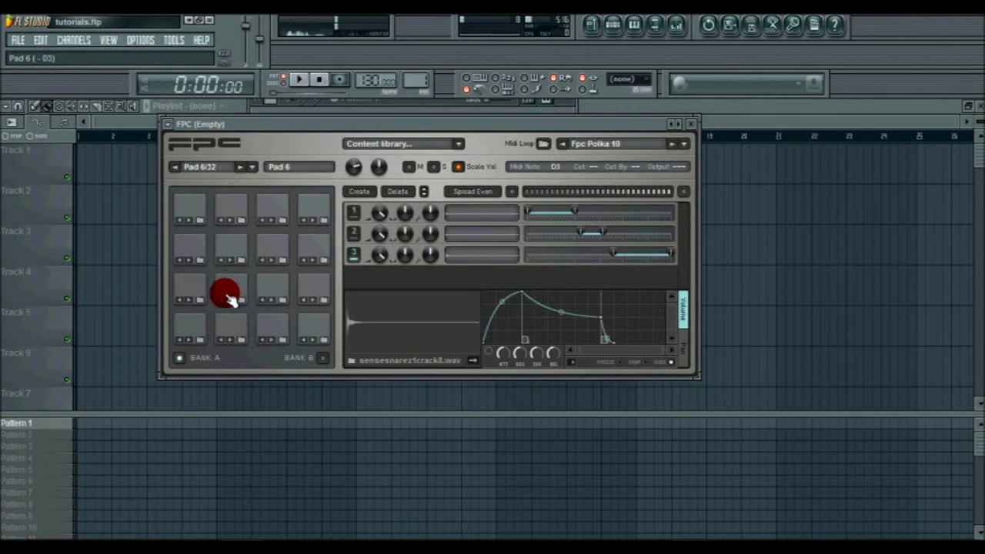
{"action": "left_click", "coordinate": [234, 283]}
{"action": "left_click", "coordinate": [234, 282]}
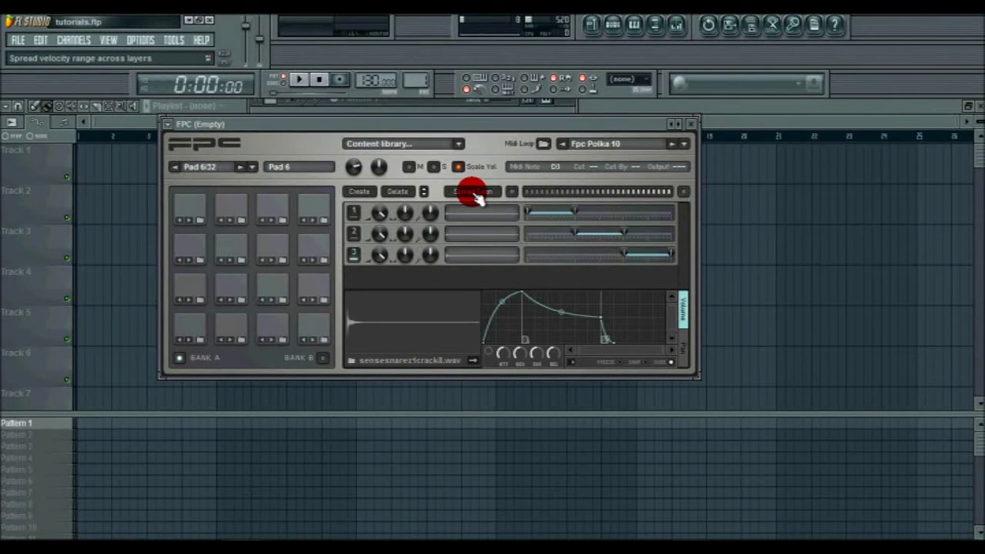
- Spread the velocity range evenly across the three layers and test it by playing pad 6
{"action": "left_click", "coordinate": [233, 283]}
{"action": "left_click", "coordinate": [231, 285]}
{"action": "left_click", "coordinate": [234, 283]}
{"action": "left_click", "coordinate": [231, 278]}
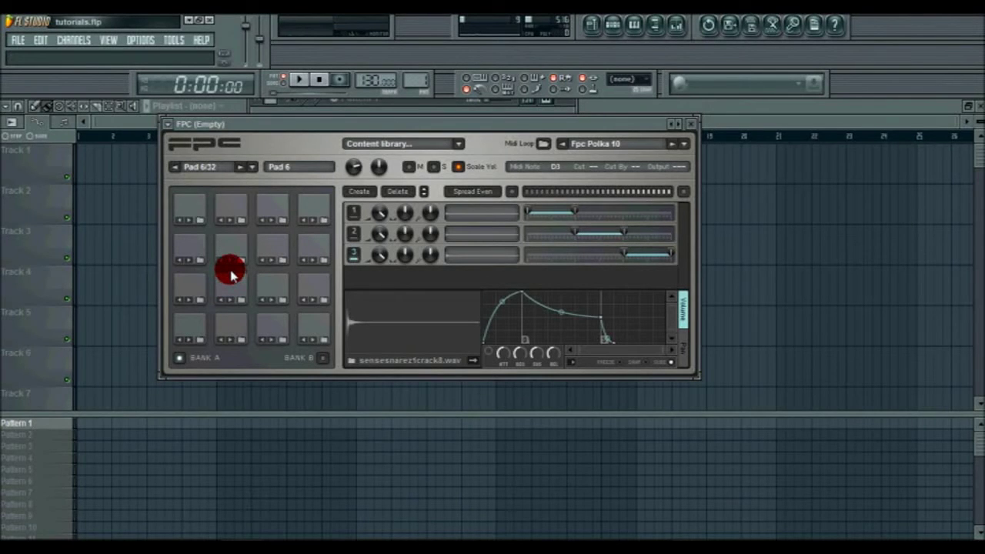
- Load the pad preset TE snare.padpreset from the GC 2015 folder onto pad 6
{"action": "left_click", "coordinate": [436, 132]}
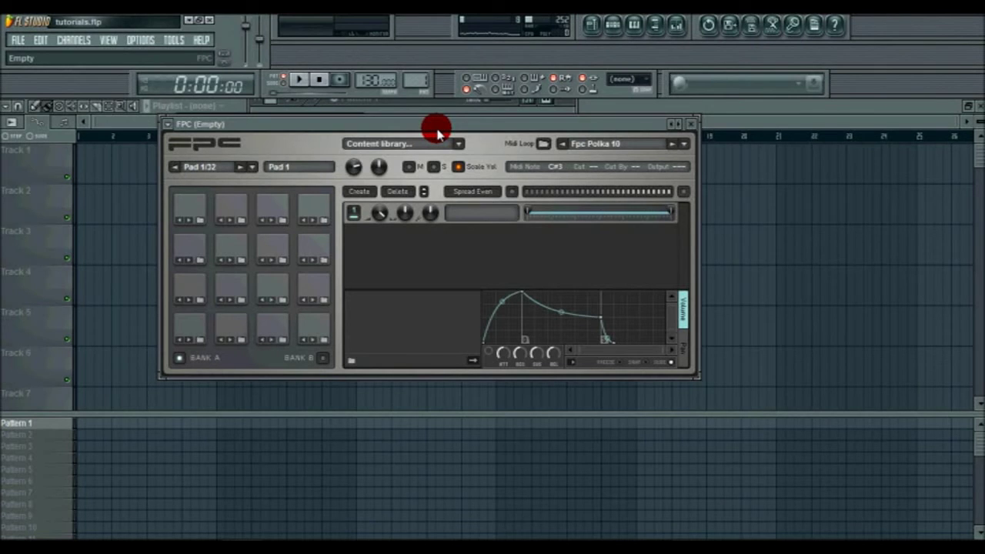
{"action": "left_click", "coordinate": [243, 307]}
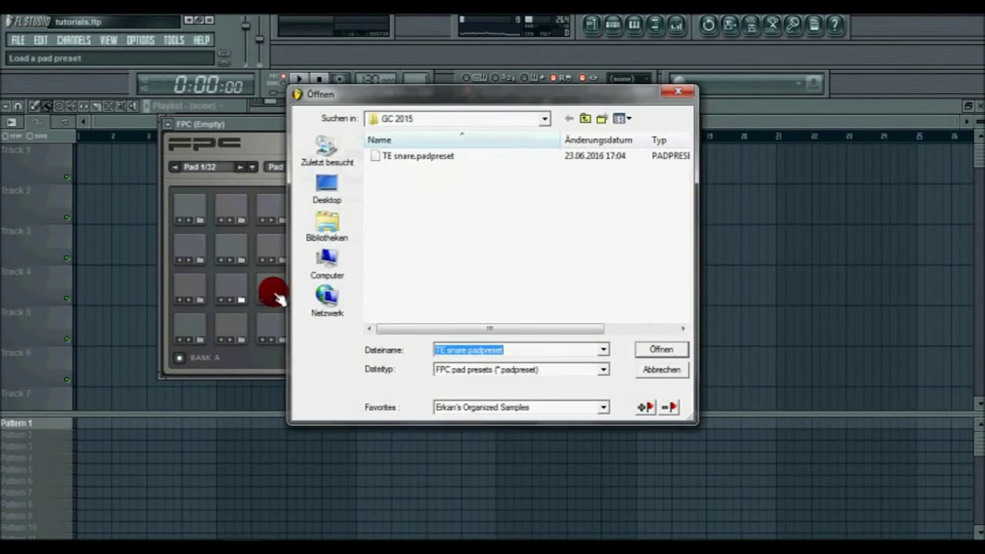
{"action": "double_click", "coordinate": [427, 159]}
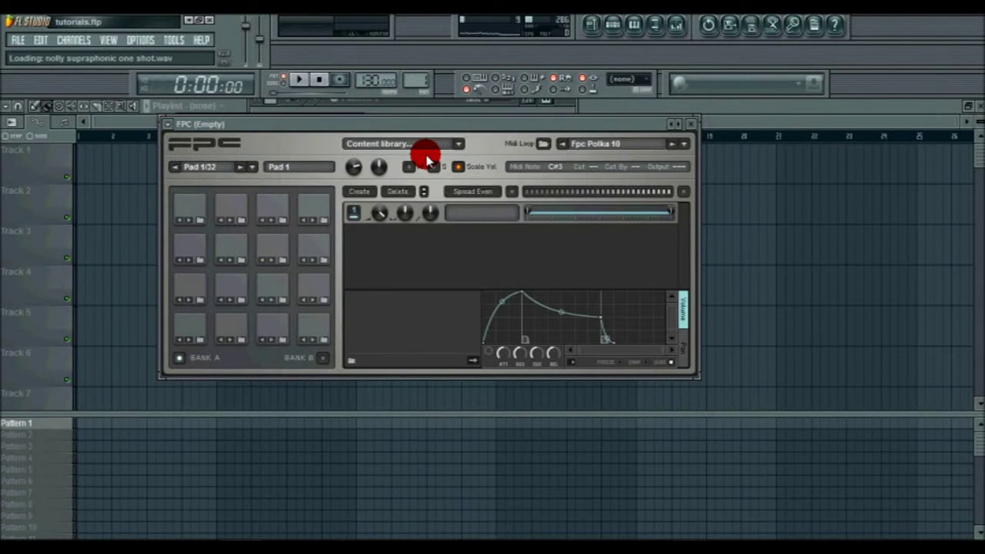
- Play pad 6 several times to hear the loaded TE snare preset
{"action": "left_click", "coordinate": [226, 284]}
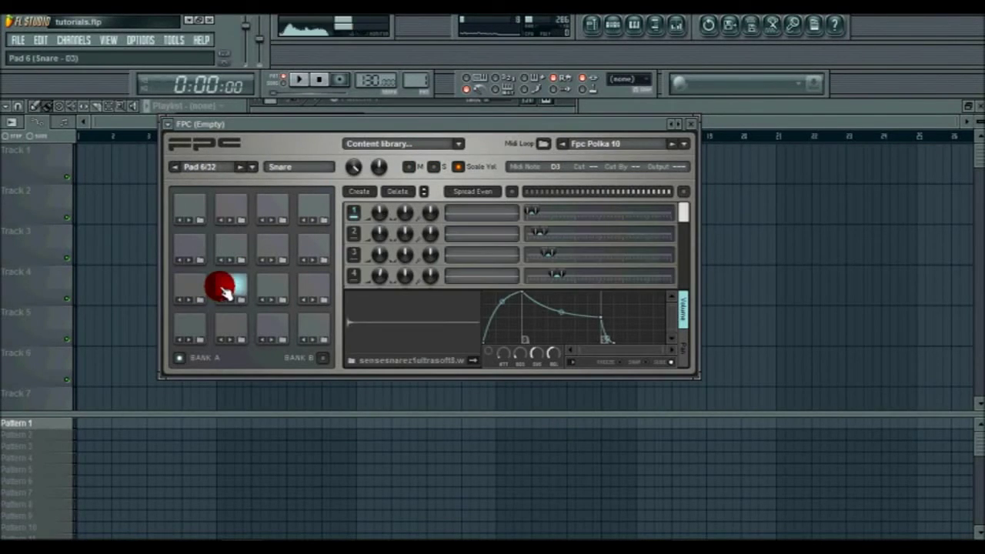
{"action": "left_click", "coordinate": [227, 282]}
{"action": "left_click", "coordinate": [227, 283]}
{"action": "left_click", "coordinate": [227, 285]}
{"action": "left_click", "coordinate": [229, 289]}
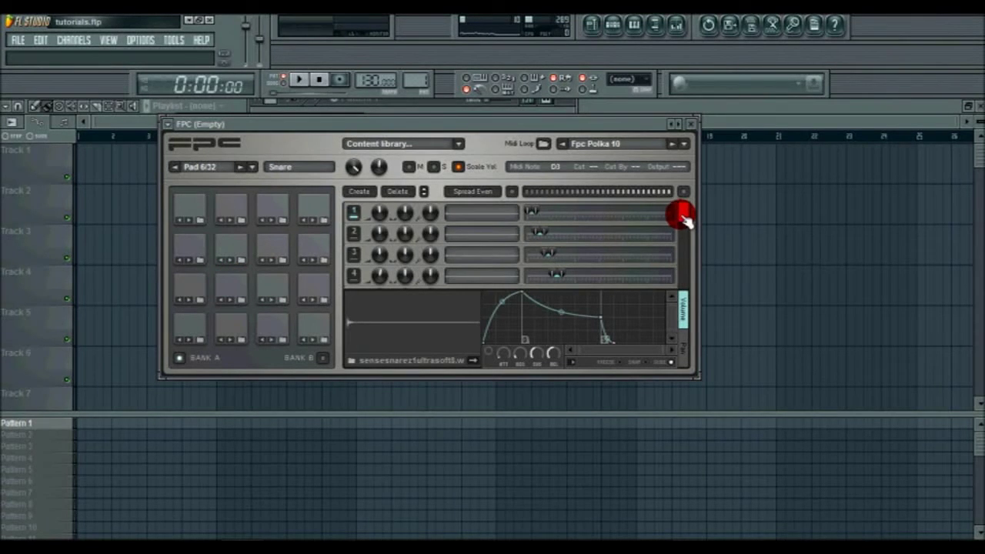
- Review the snare preset's layers and their velocity ranges, auditioning soft, medium and crack samples including layers 1, 2, 8 and 16
{"action": "scroll", "coordinate": [685, 218], "scroll_direction": "down", "scroll_amount": 3}
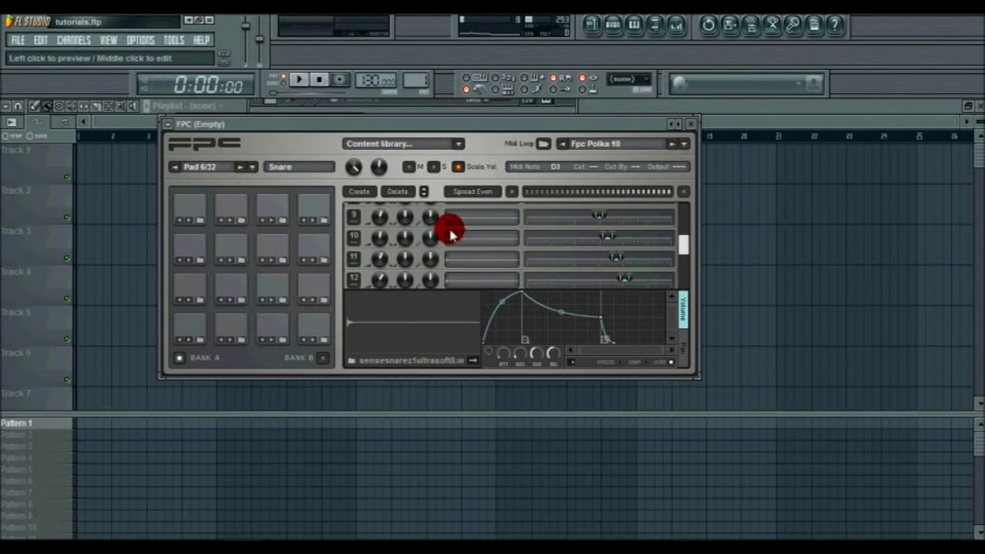
{"action": "left_click_drag", "start_coordinate": [682, 241], "coordinate": [698, 149]}
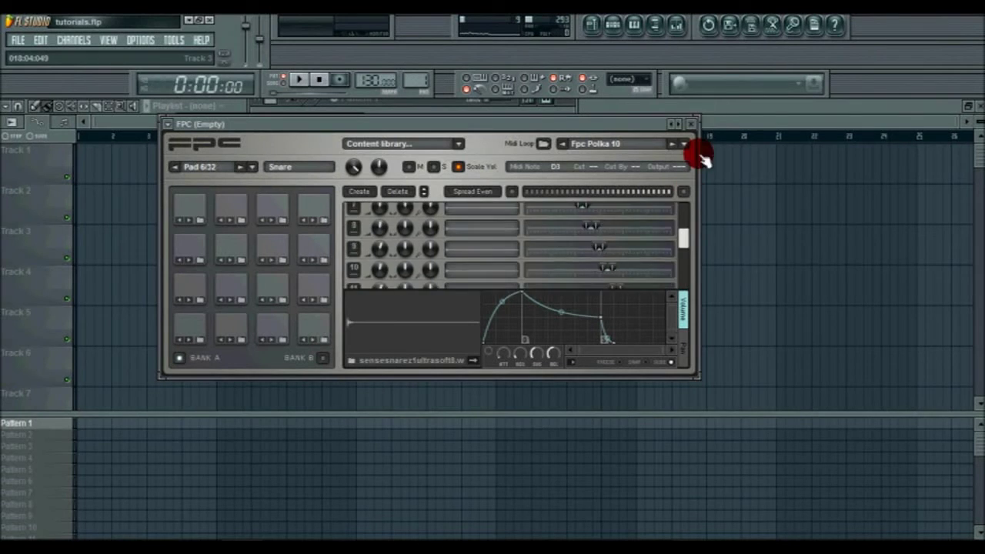
{"action": "left_click", "coordinate": [464, 236]}
{"action": "left_click", "coordinate": [468, 215]}
{"action": "left_click", "coordinate": [468, 236]}
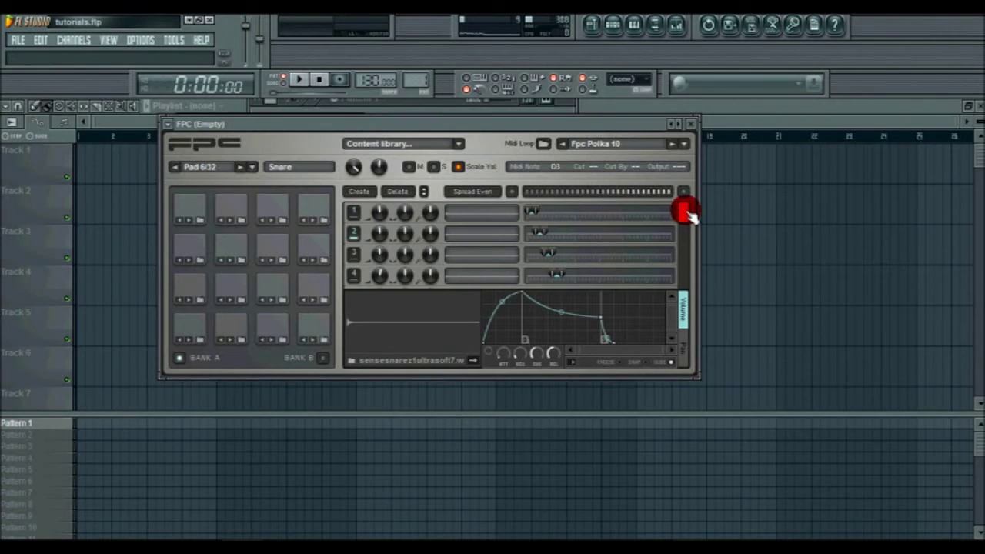
{"action": "left_click_drag", "start_coordinate": [684, 211], "coordinate": [620, 421]}
{"action": "left_click", "coordinate": [456, 236]}
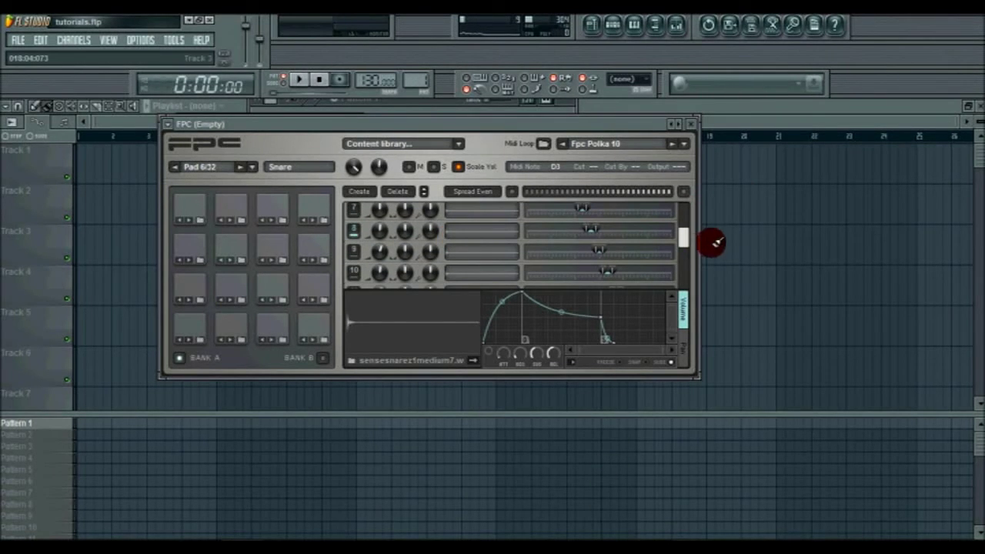
{"action": "left_click_drag", "start_coordinate": [687, 239], "coordinate": [684, 440]}
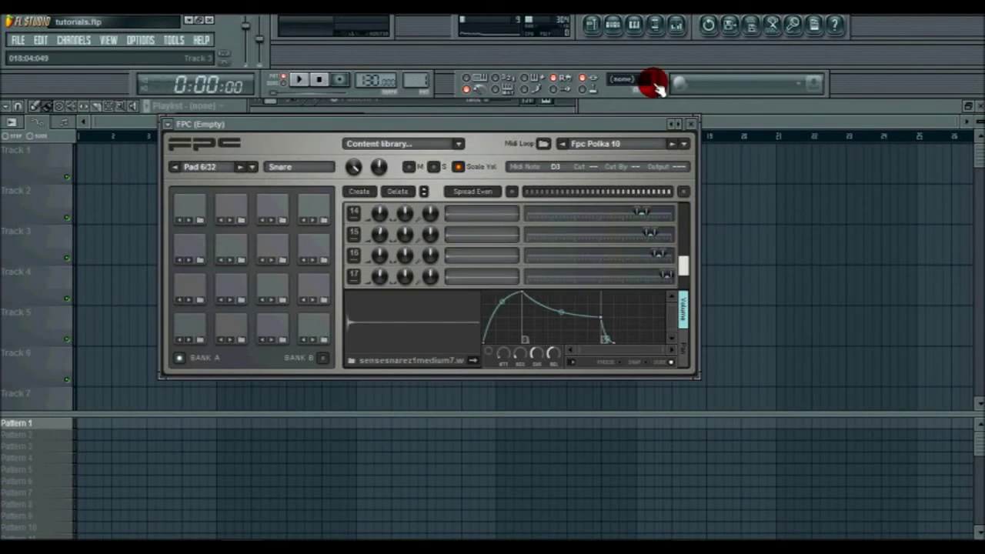
{"action": "left_click", "coordinate": [465, 257]}
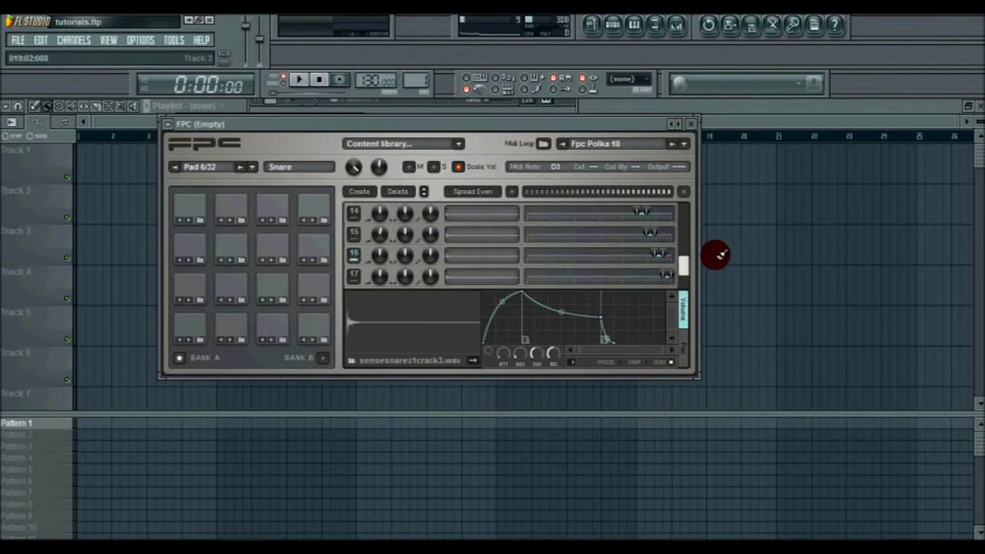
- Audition the one-shot samples in layers 18, 19 and 20 at the end of the snare's layer list
{"action": "mouse_move", "coordinate": [683, 263]}
{"action": "left_mouse_down"}
{"action": "mouse_move", "coordinate": [678, 461]}
{"action": "mouse_move", "coordinate": [693, 281]}
{"action": "left_mouse_up"}
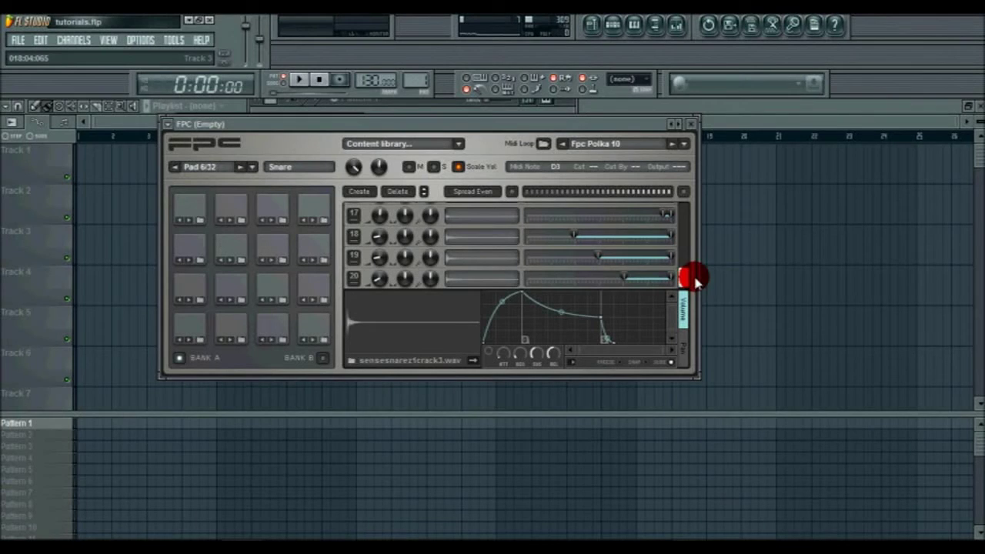
{"action": "left_click", "coordinate": [502, 242]}
{"action": "left_click", "coordinate": [493, 237]}
{"action": "left_click", "coordinate": [485, 254]}
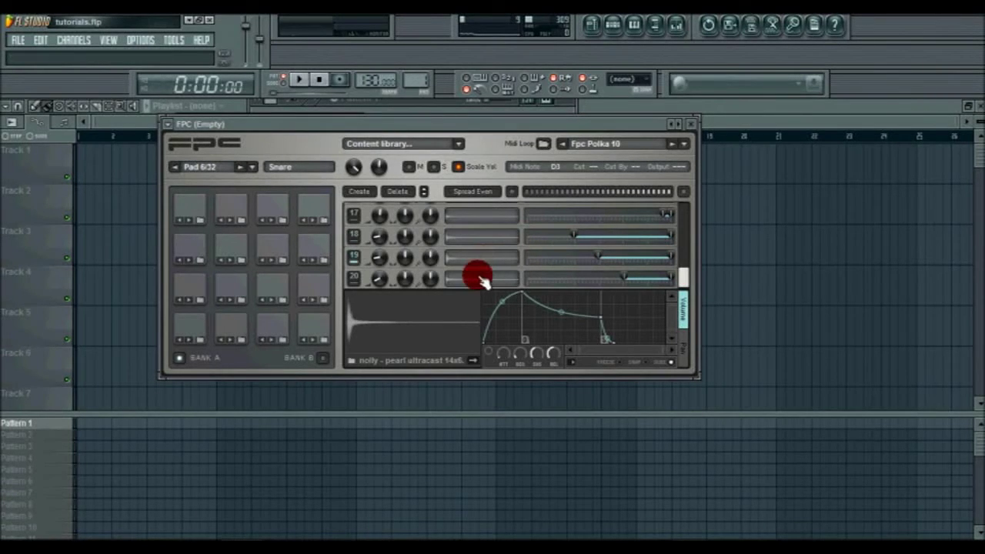
{"action": "left_click", "coordinate": [474, 279]}
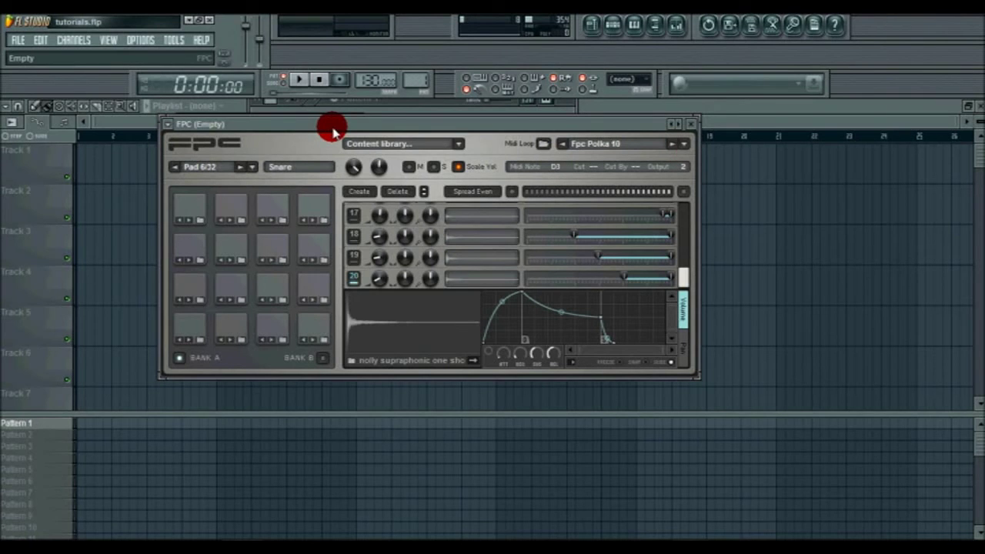
- Open the mixer at its first insert tracks, position the FPC window above it and play snare pad 6
{"action": "left_click", "coordinate": [108, 40]}
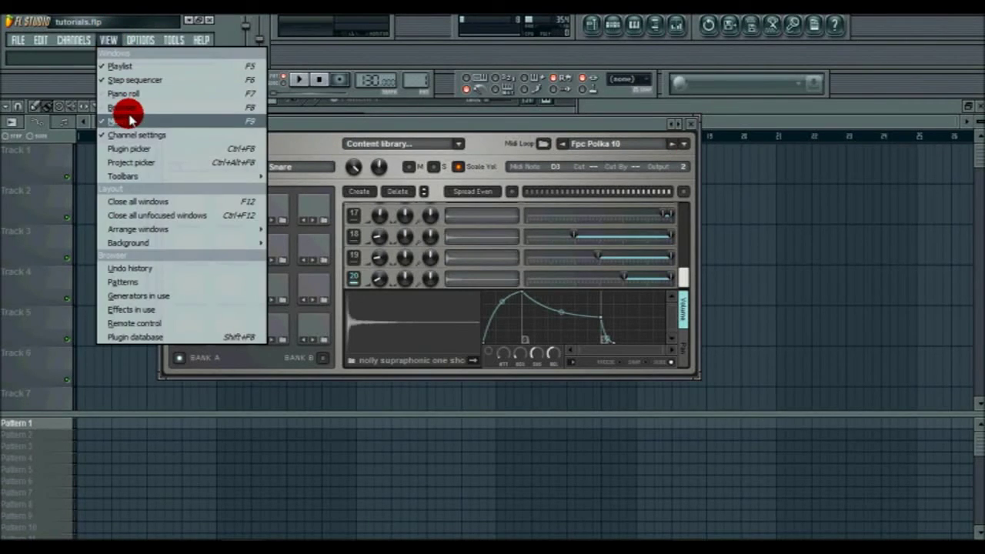
{"action": "left_click", "coordinate": [131, 117]}
{"action": "left_click", "coordinate": [149, 301]}
{"action": "scroll", "coordinate": [150, 306], "scroll_direction": "down", "scroll_amount": 2}
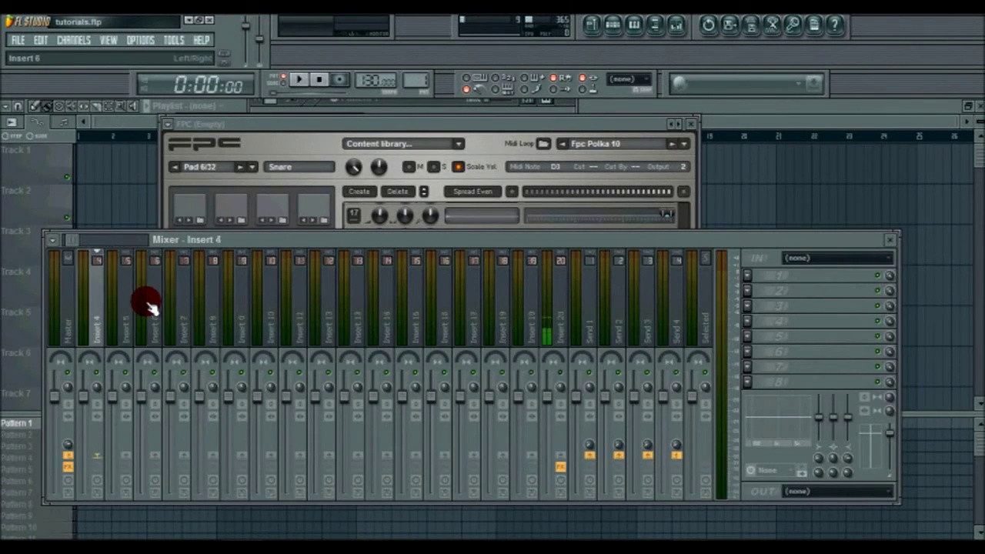
{"action": "scroll", "coordinate": [151, 306], "scroll_direction": "up", "scroll_amount": 4}
{"action": "scroll", "coordinate": [146, 308], "scroll_direction": "down", "scroll_amount": 2}
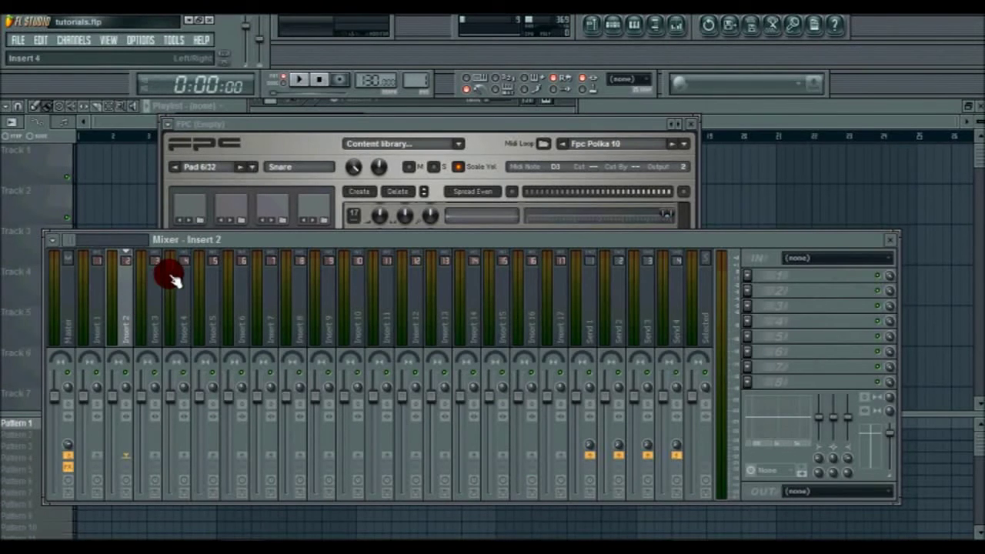
{"action": "left_click_drag", "start_coordinate": [280, 123], "coordinate": [325, 102]}
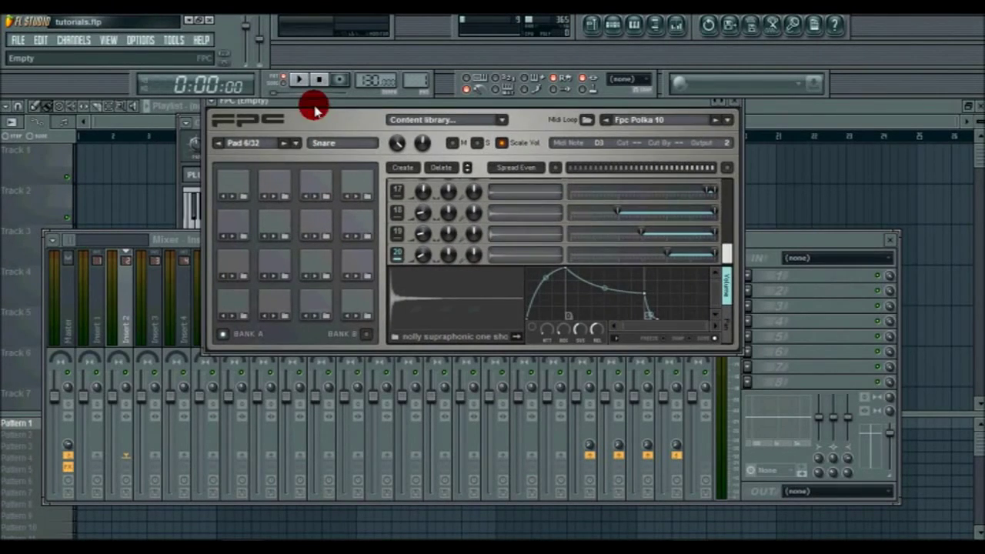
{"action": "left_click", "coordinate": [271, 257]}
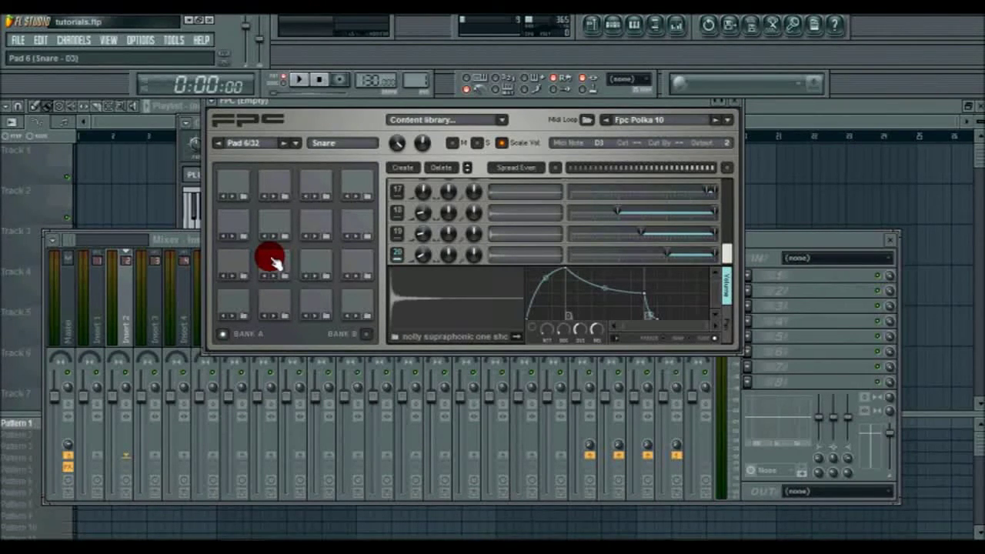
- Load the GC preset into FPC
{"action": "left_click", "coordinate": [215, 104]}
{"action": "left_click", "coordinate": [235, 137]}
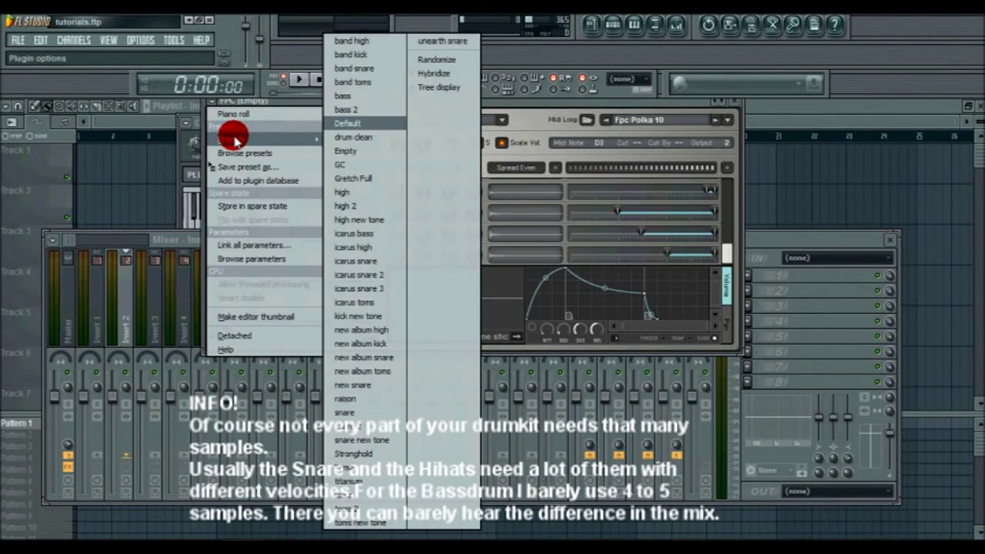
{"action": "left_click", "coordinate": [368, 168]}
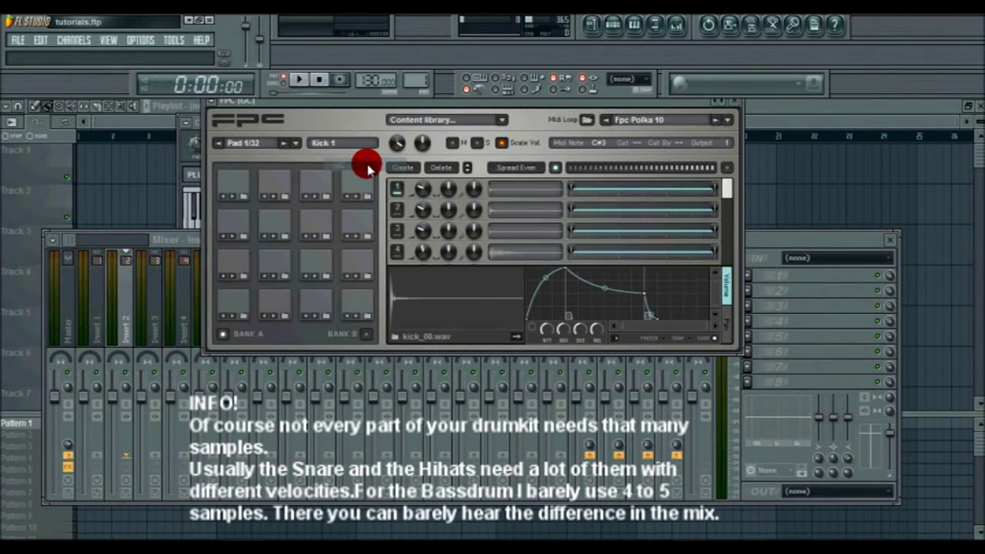
- Play the kick, snare, tom and crash pads of the GC kit while watching the mixer insert levels
{"action": "left_click", "coordinate": [271, 299]}
{"action": "left_click", "coordinate": [245, 298]}
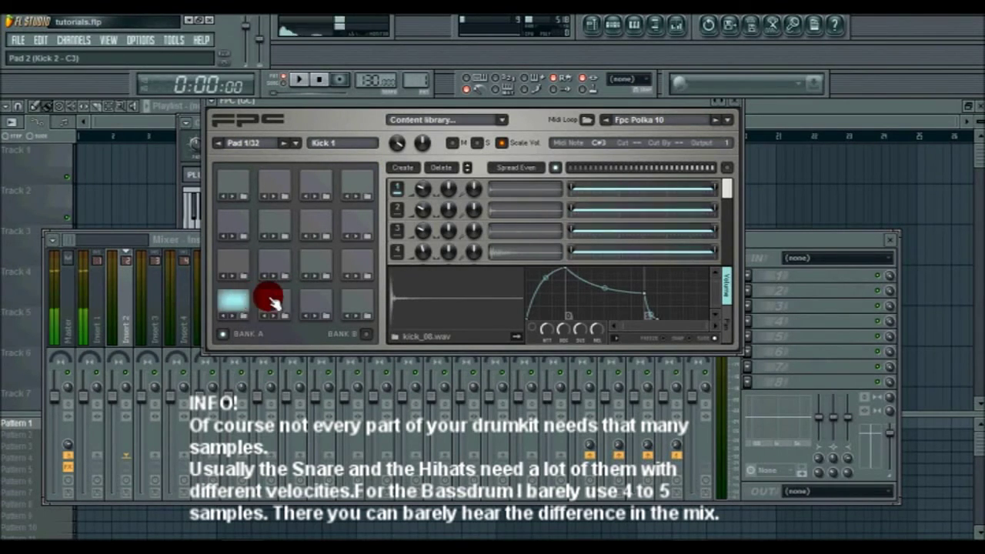
{"action": "left_click", "coordinate": [275, 262]}
{"action": "left_click", "coordinate": [300, 222]}
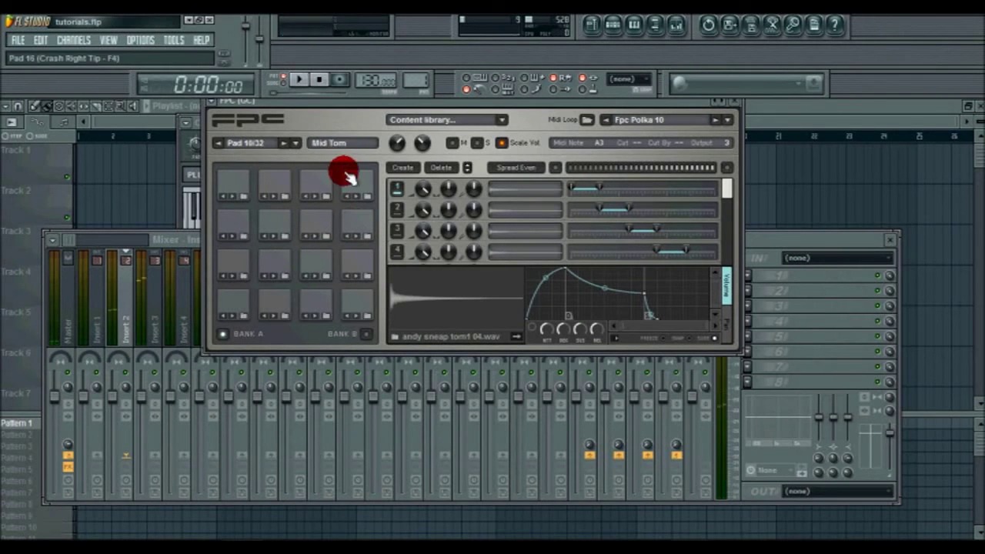
{"action": "left_click", "coordinate": [308, 182]}
{"action": "left_click", "coordinate": [231, 182]}
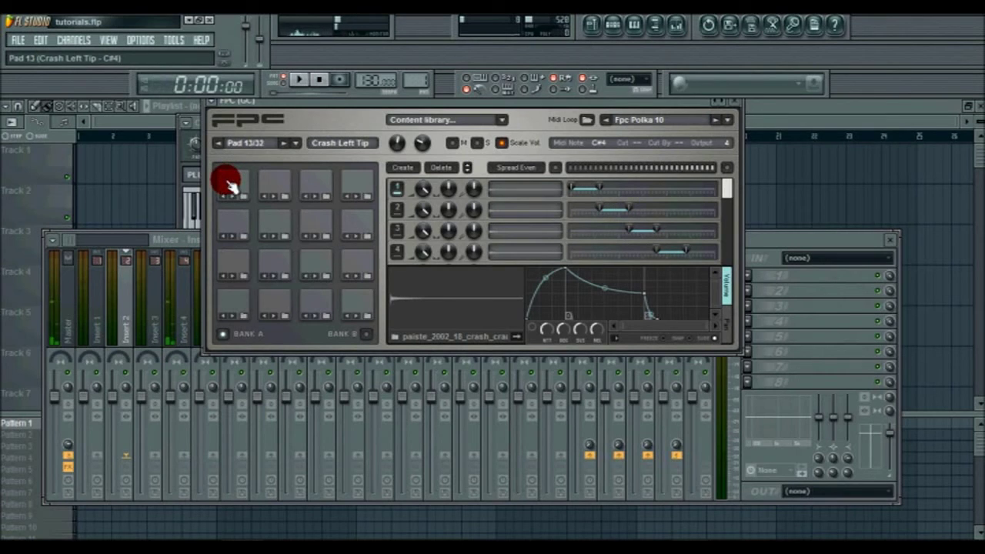
{"action": "left_click", "coordinate": [235, 223]}
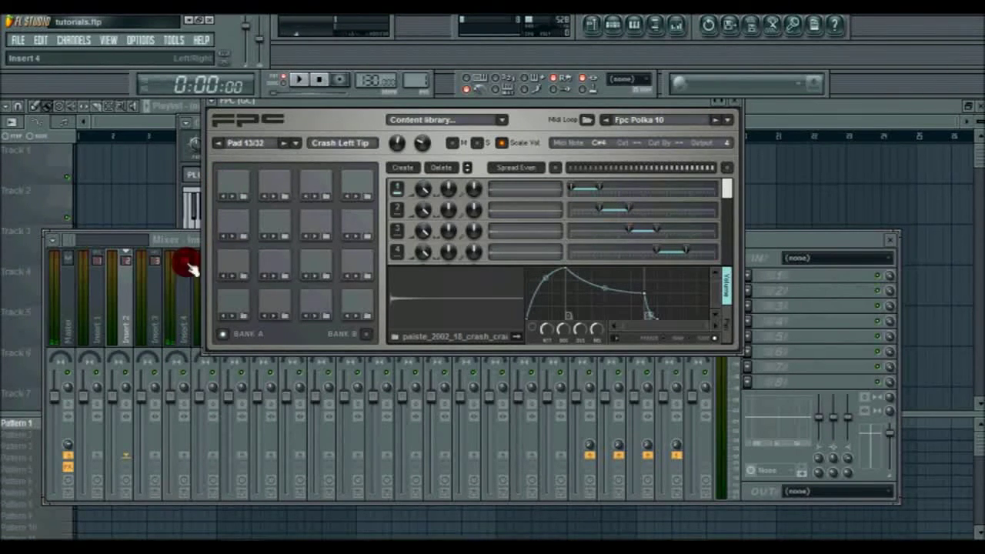
- Go through the first mixer inserts one after another to review the kit's separate outputs, ending on Insert 4
{"action": "left_click", "coordinate": [97, 316]}
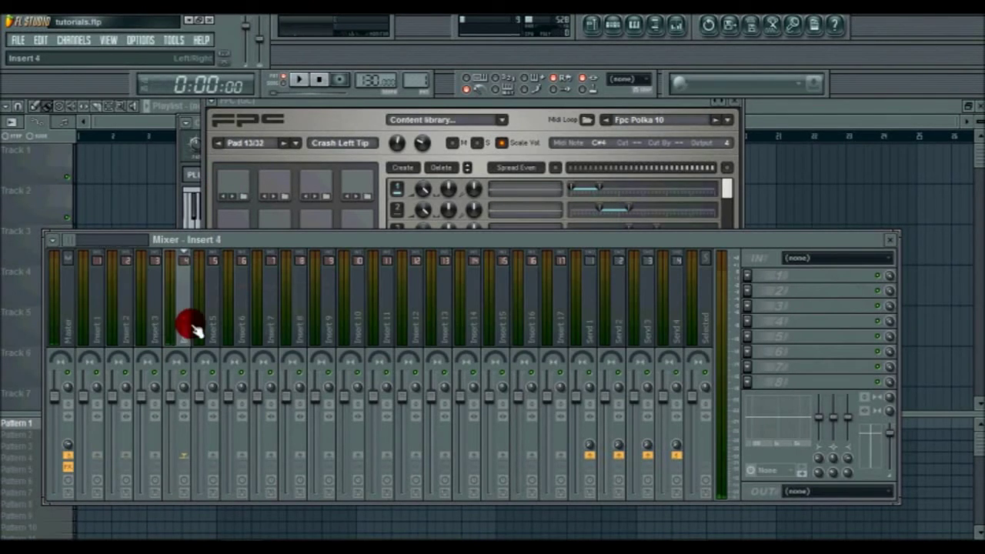
{"action": "left_click", "coordinate": [98, 315]}
{"action": "left_click", "coordinate": [129, 315]}
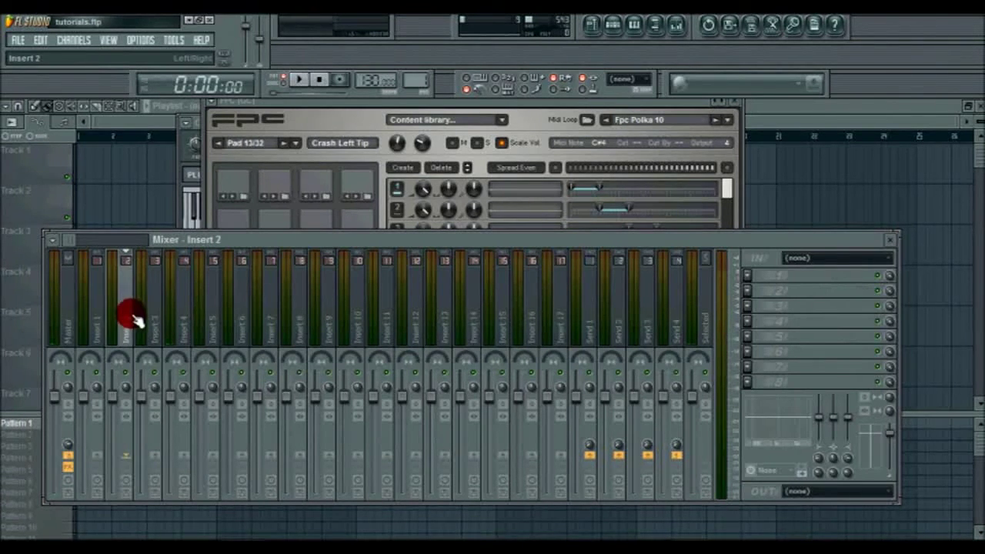
{"action": "left_click", "coordinate": [156, 316]}
{"action": "left_click", "coordinate": [205, 323]}
{"action": "left_click", "coordinate": [186, 324]}
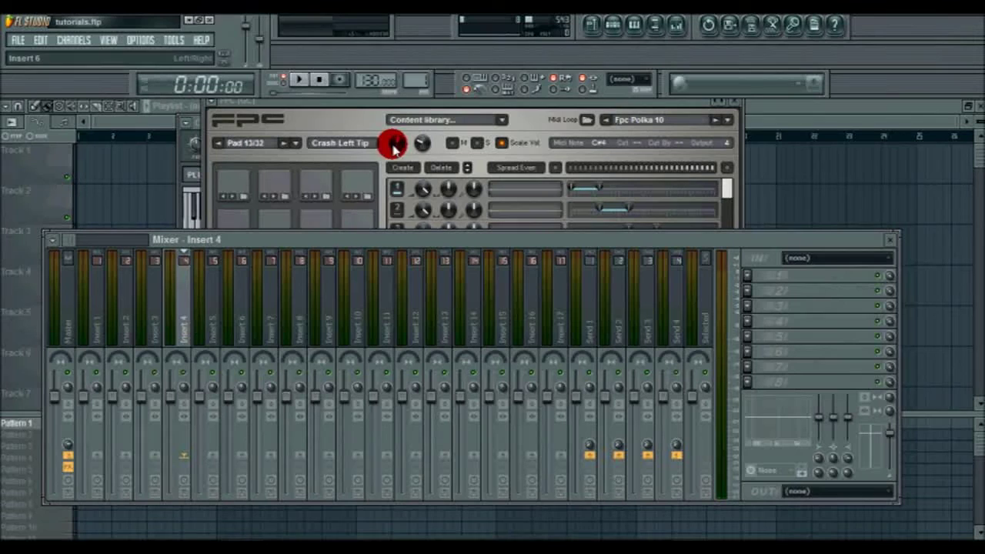
- Bring FPC back to the front and lower the pad volume of Crash Left Tip
{"action": "left_click", "coordinate": [327, 108]}
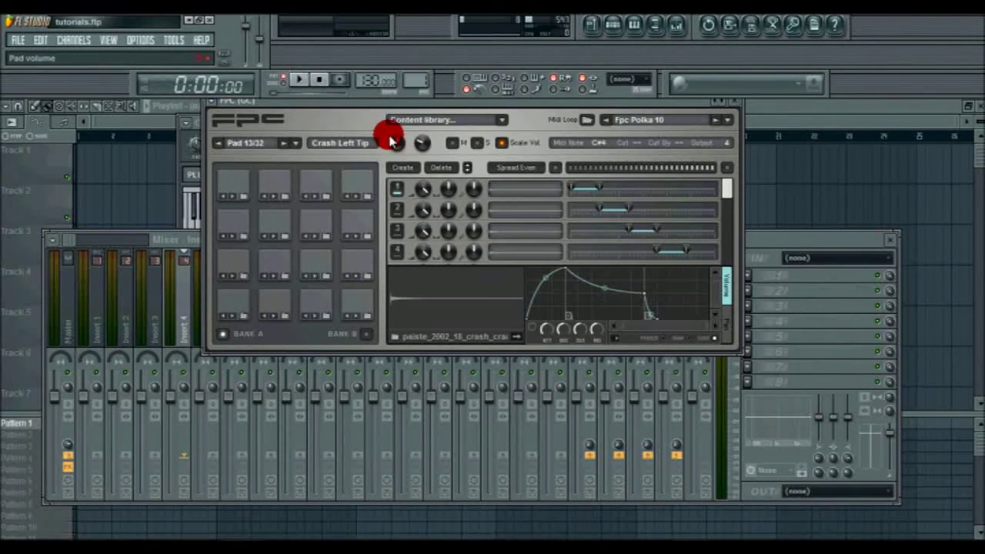
{"action": "left_click_drag", "start_coordinate": [400, 143], "coordinate": [354, 194]}
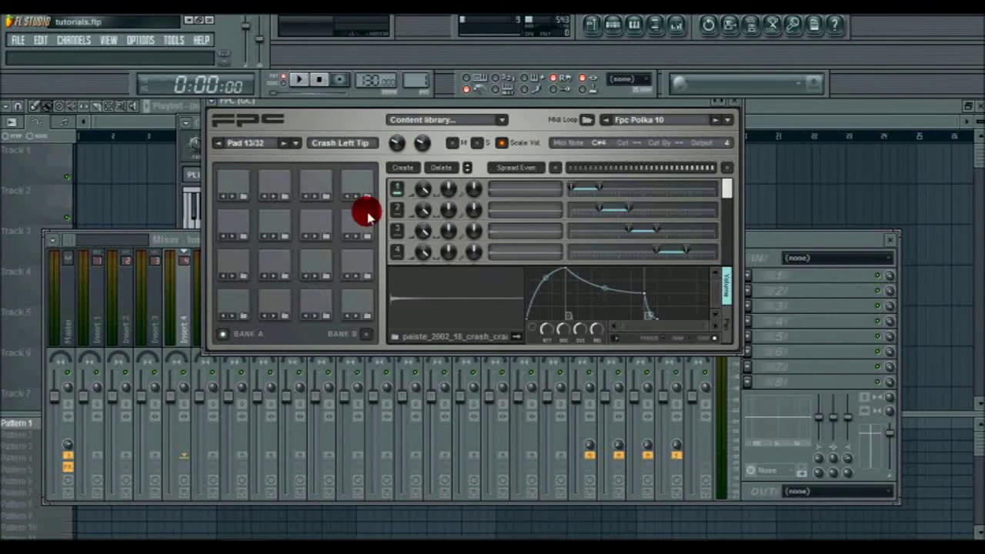
- Select the Snare pad and assign it the MIDI note D3 (Acoustic Snare)
{"action": "left_click", "coordinate": [276, 258]}
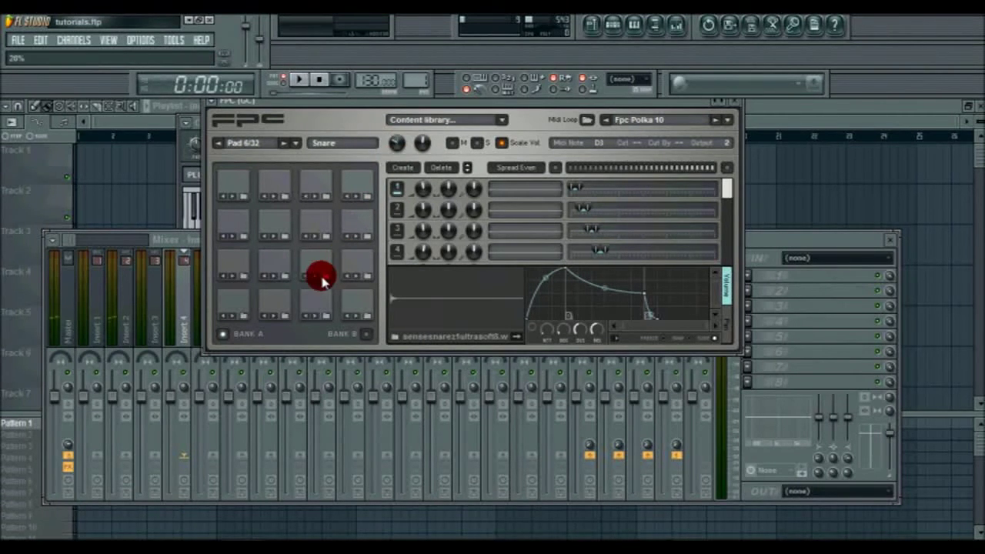
{"action": "left_click", "coordinate": [276, 266]}
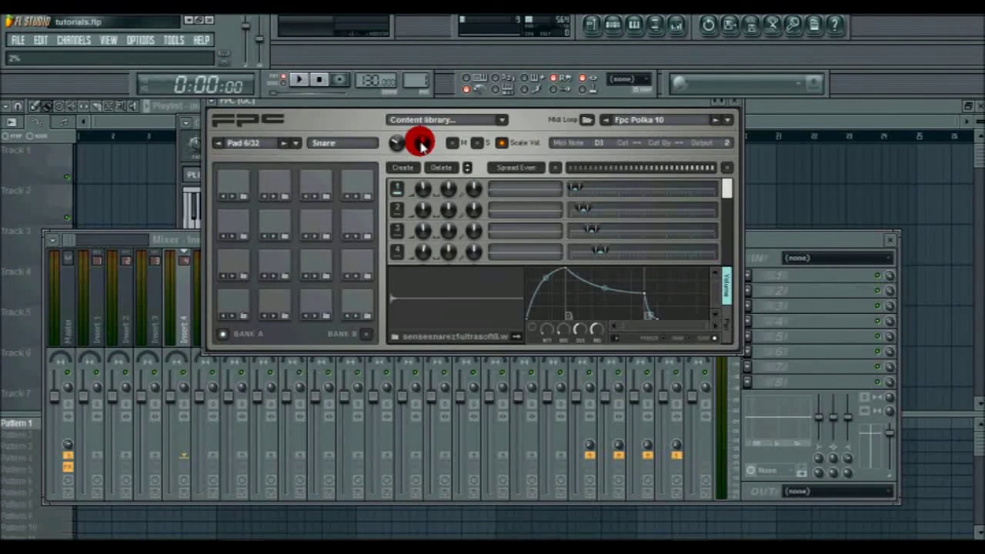
{"action": "left_click", "coordinate": [603, 146]}
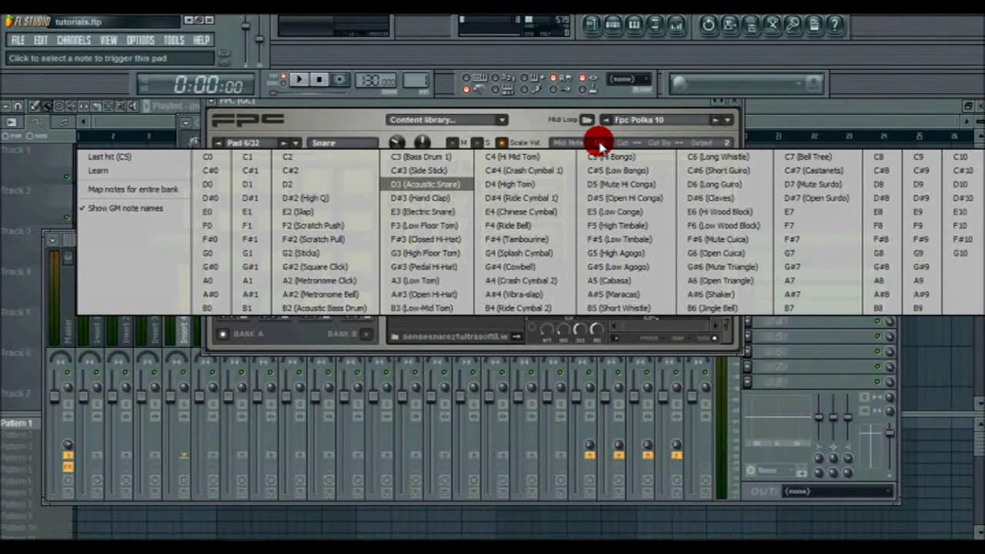
{"action": "left_click", "coordinate": [435, 186]}
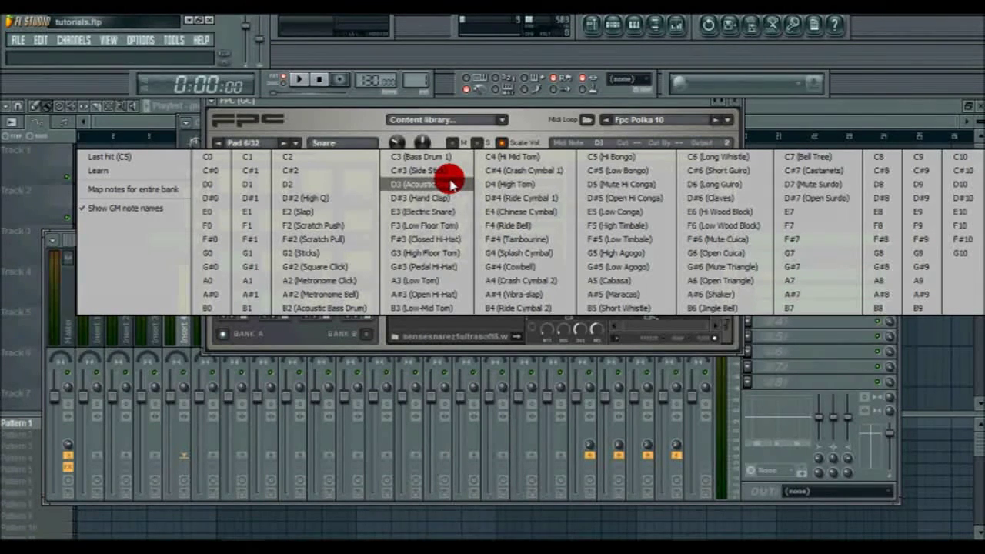
- Open the GC channel's piano roll, find the Snare key among the named pad notes and play it
{"action": "left_click", "coordinate": [108, 40]}
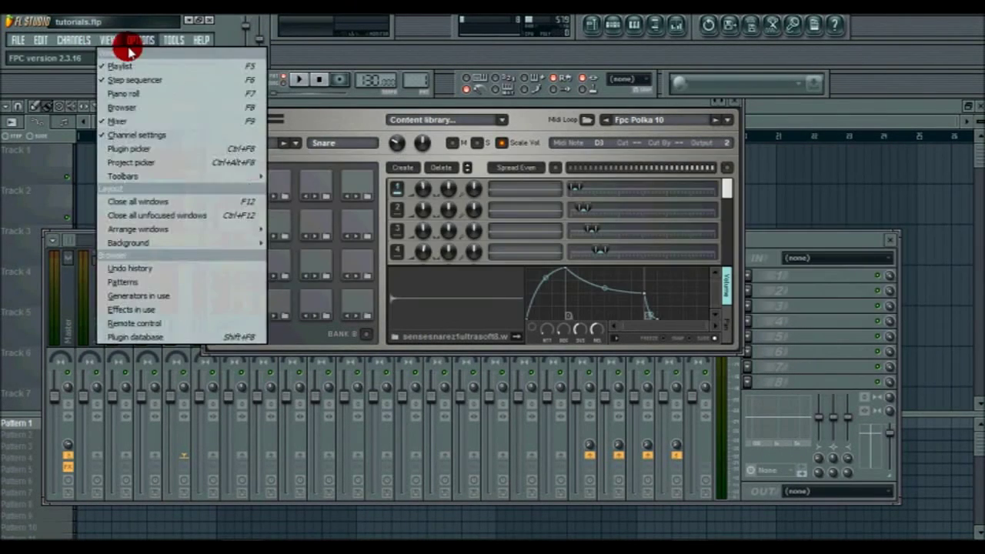
{"action": "left_click", "coordinate": [125, 93]}
{"action": "scroll", "coordinate": [47, 231], "scroll_direction": "down", "scroll_amount": 5}
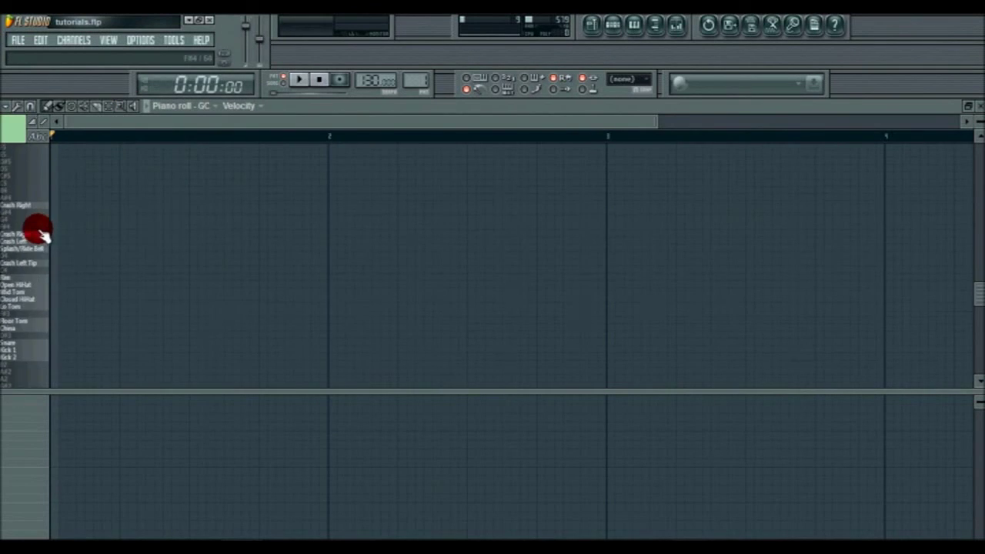
{"action": "left_click", "coordinate": [25, 255]}
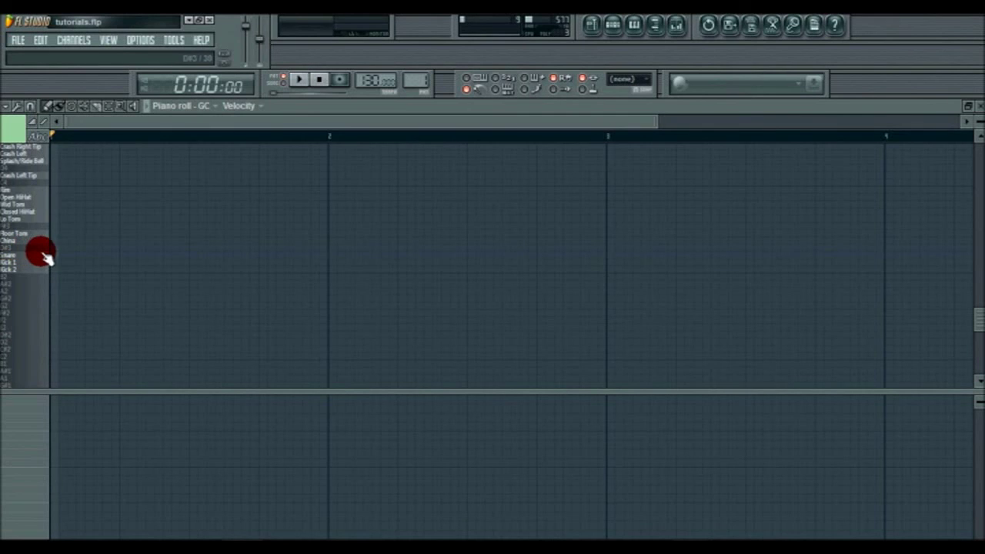
{"action": "left_click", "coordinate": [37, 256]}
{"action": "left_click", "coordinate": [44, 259]}
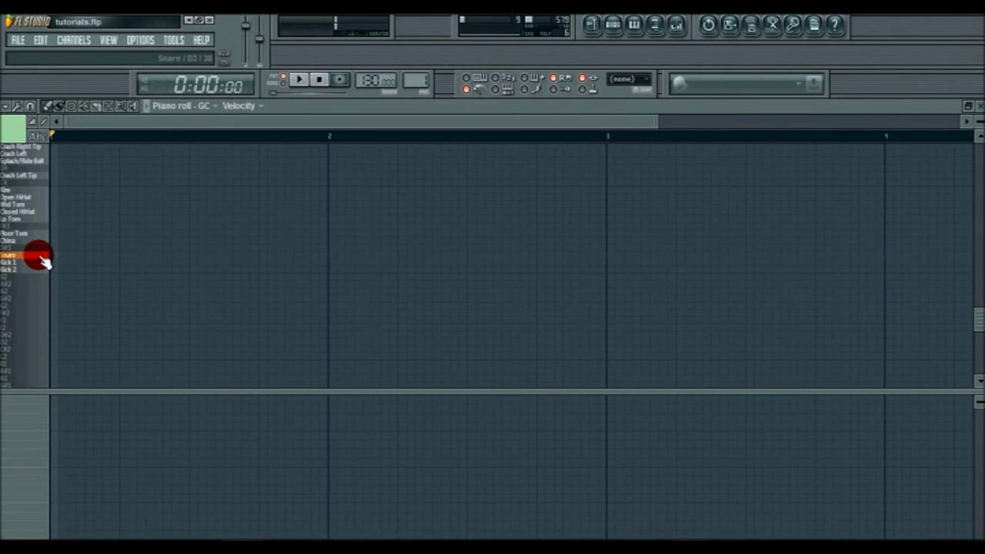
- Return to the GC channel's FPC through the step sequencer and set the Snare pad's MIDI note to D#3 (Hand Clap)
{"action": "left_click", "coordinate": [109, 40]}
{"action": "left_click", "coordinate": [121, 82]}
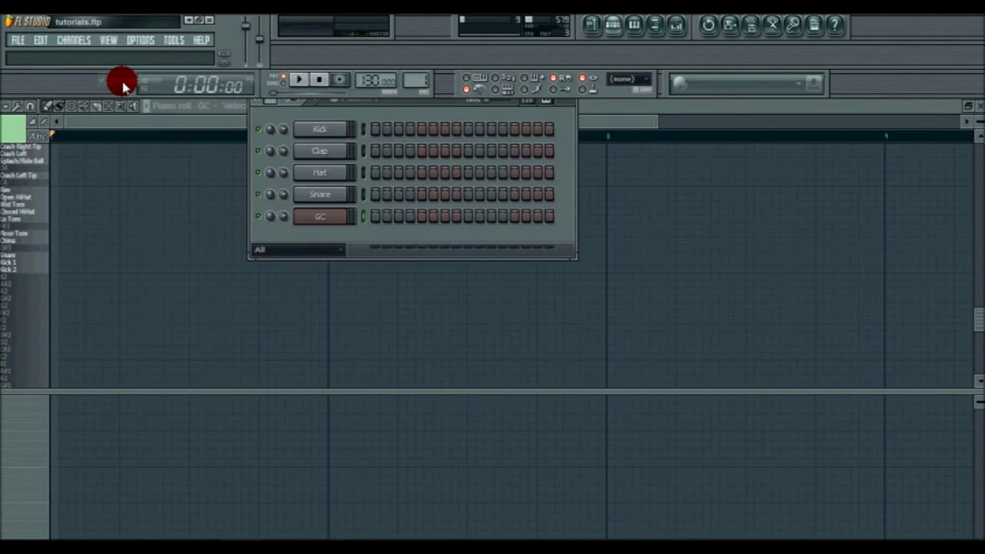
{"action": "left_click", "coordinate": [333, 220]}
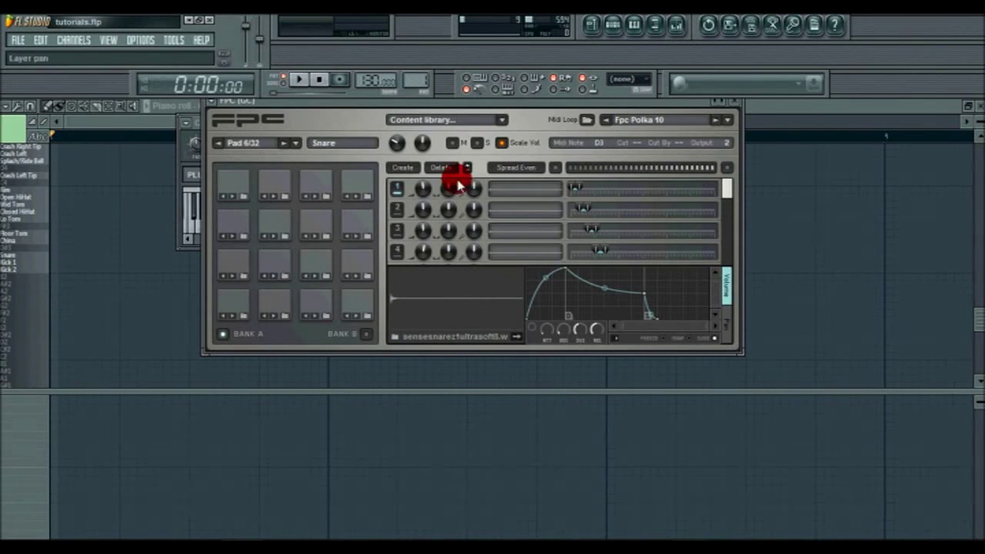
{"action": "left_click", "coordinate": [591, 144]}
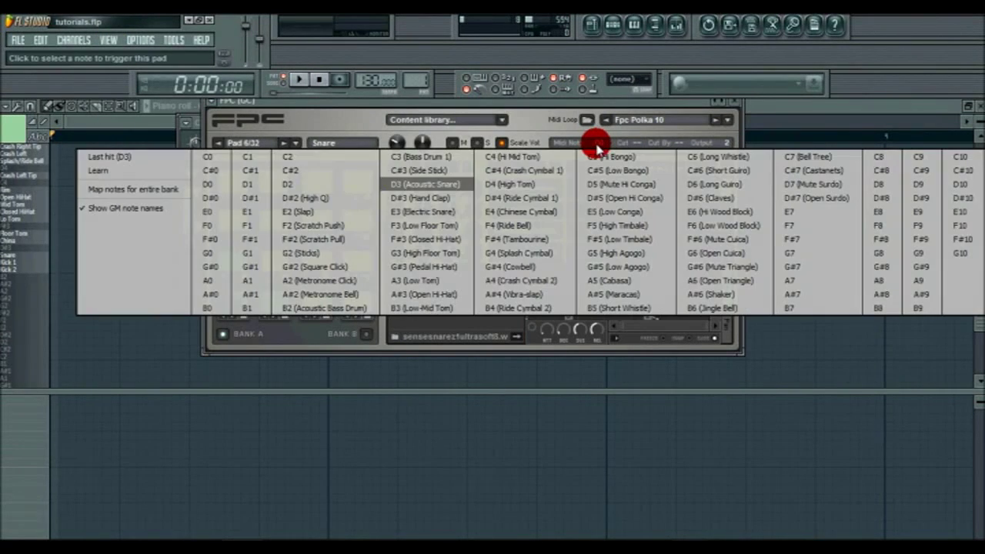
{"action": "left_click", "coordinate": [442, 199]}
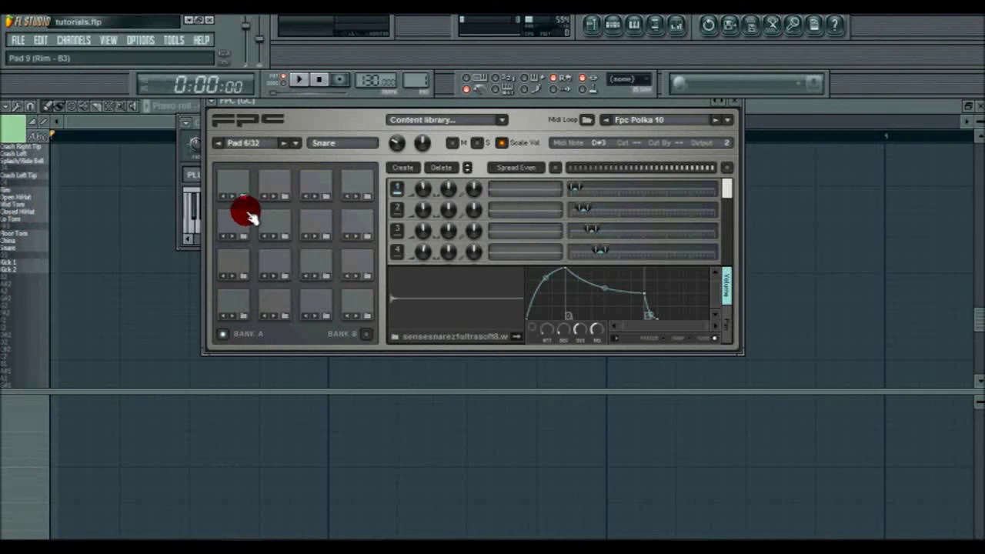
- Select the Crash Left and Crash Right pads in turn to review their settings
{"action": "left_click", "coordinate": [275, 181]}
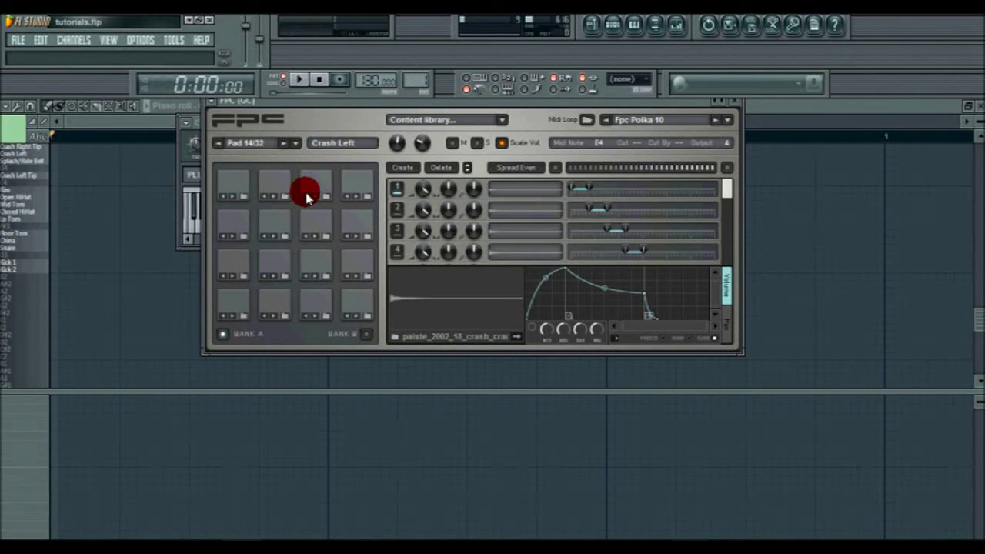
{"action": "left_click", "coordinate": [306, 197]}
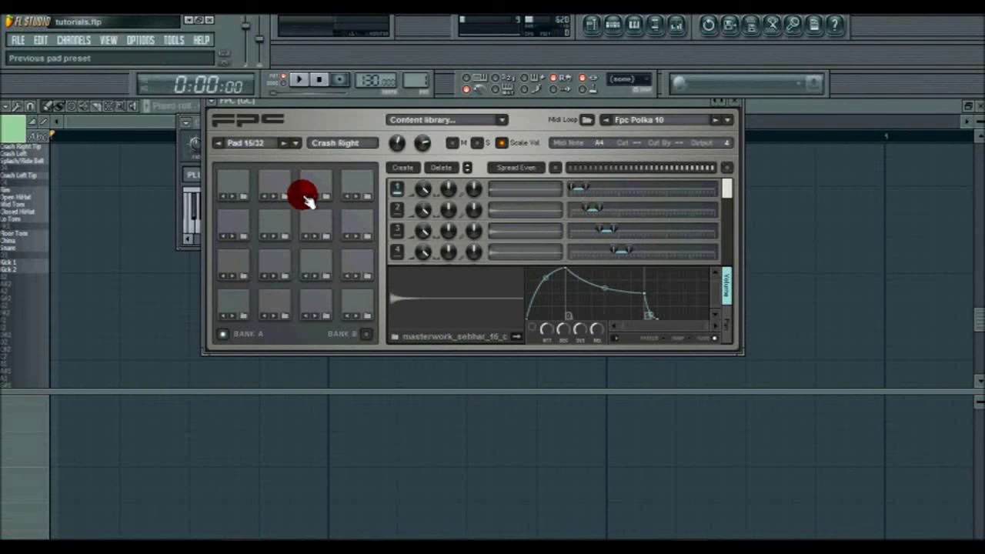